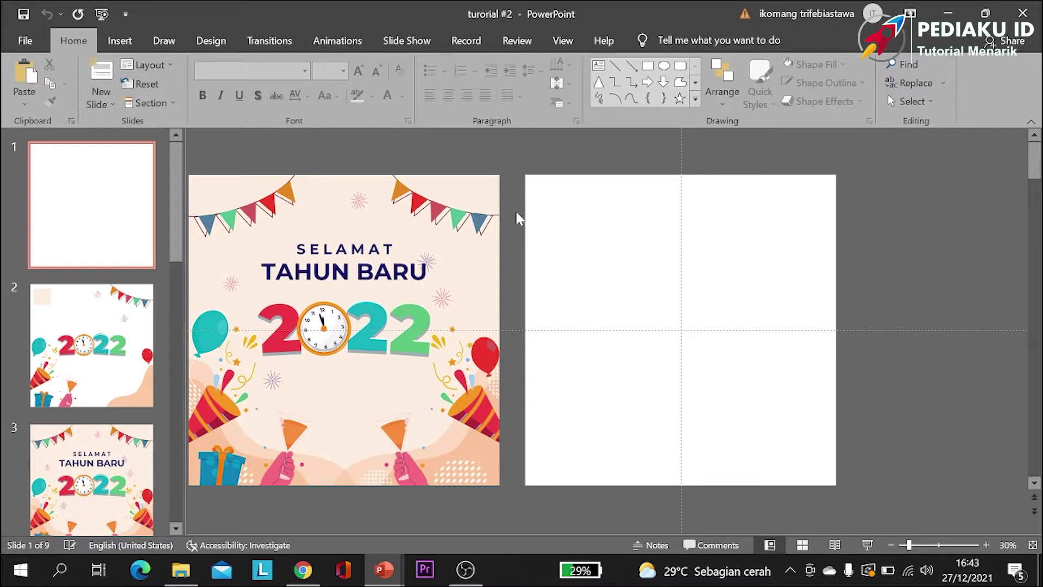
click(113, 372)
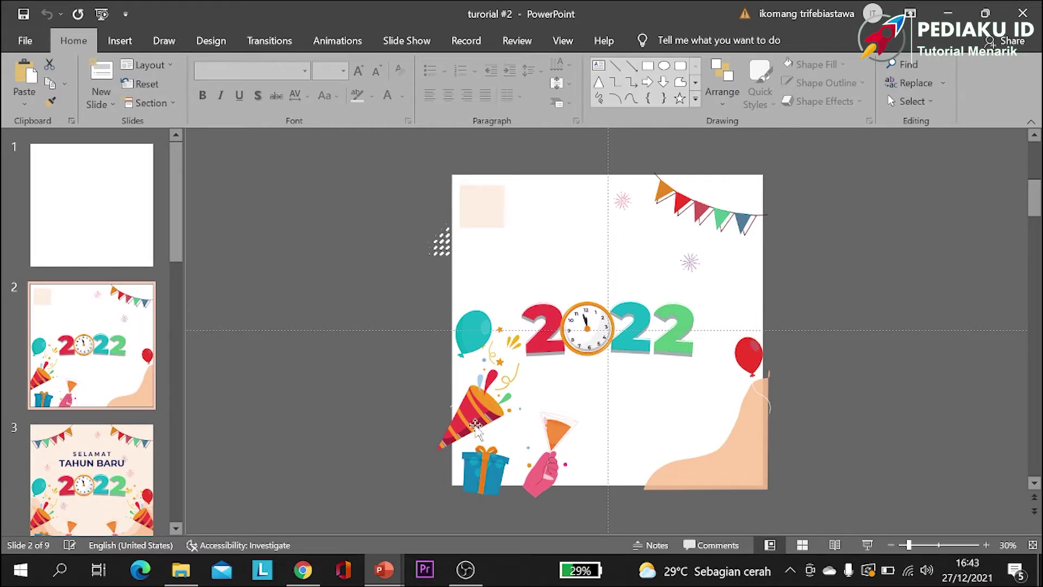
click(475, 426)
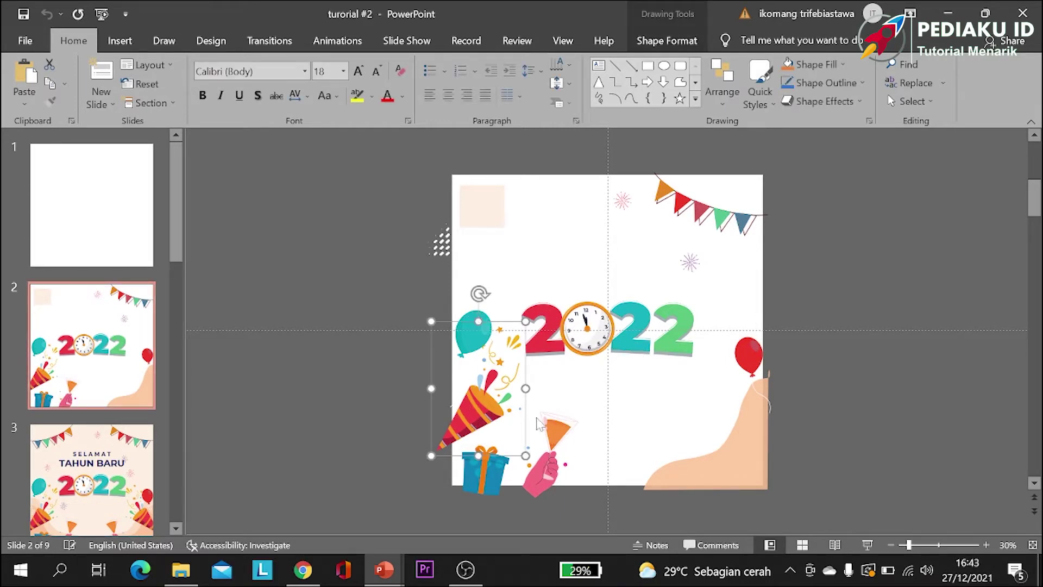
click(536, 485)
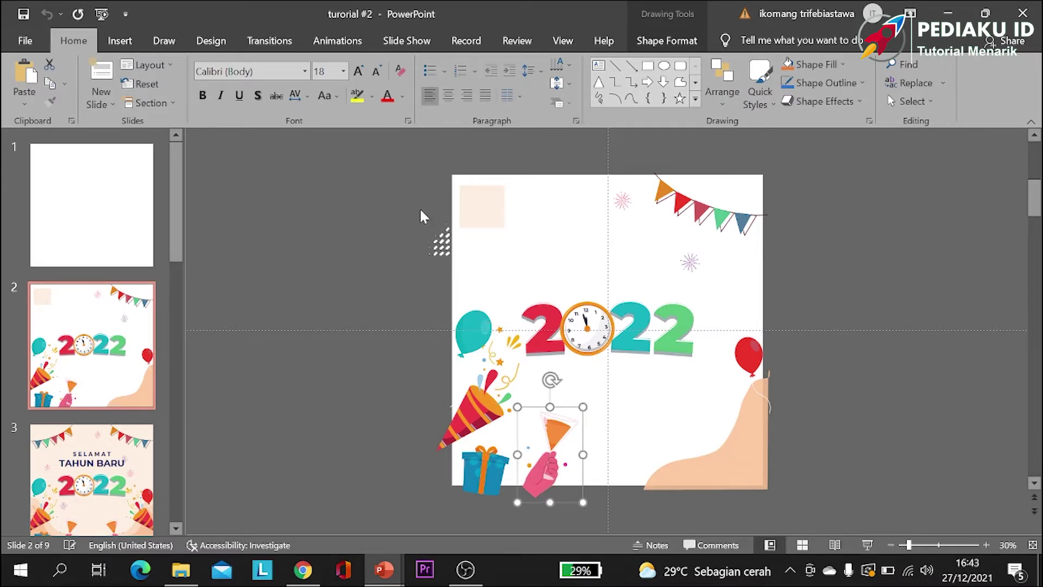
click(409, 239)
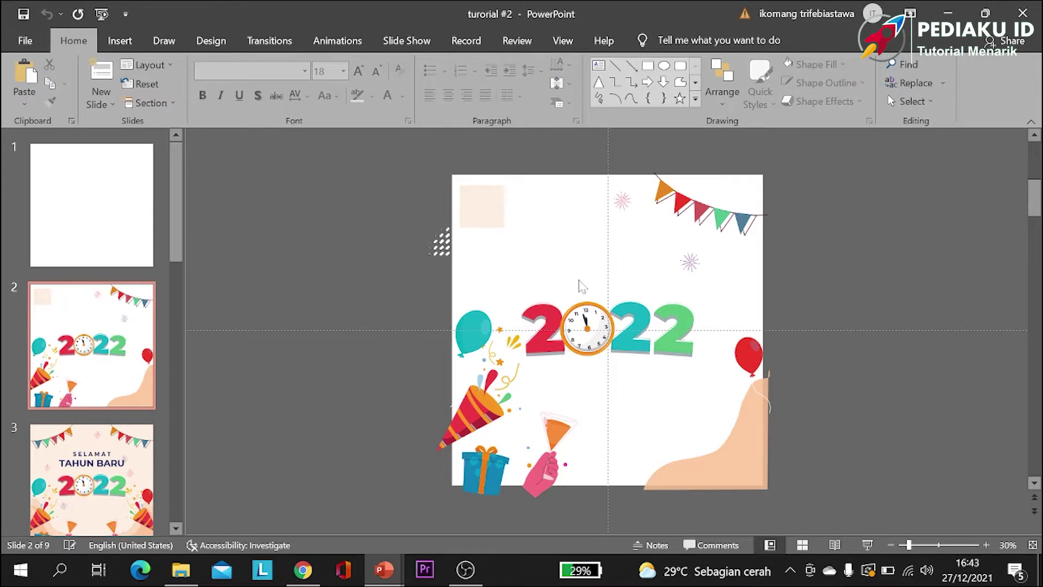
click(749, 450)
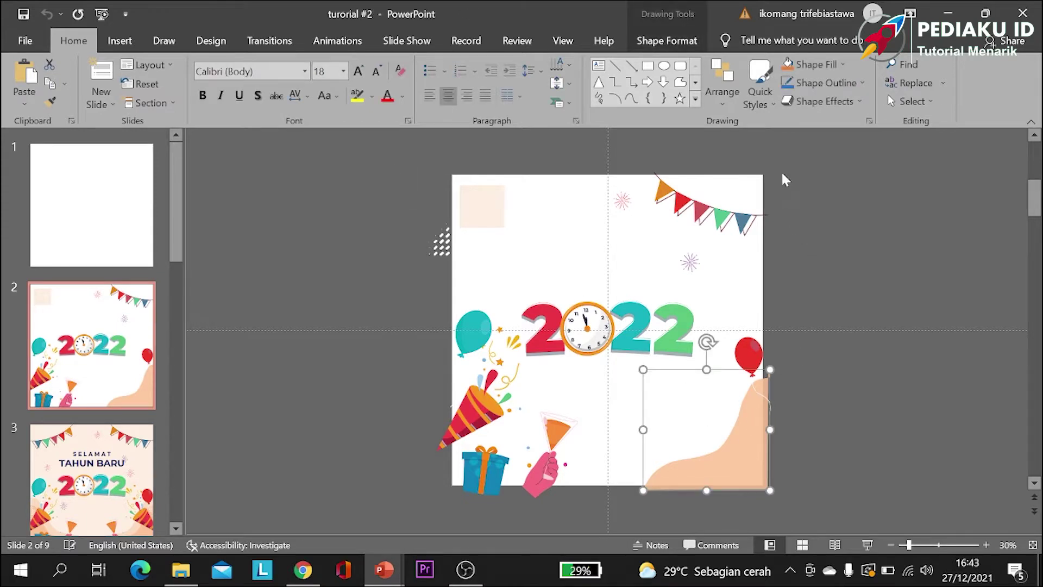
click(799, 172)
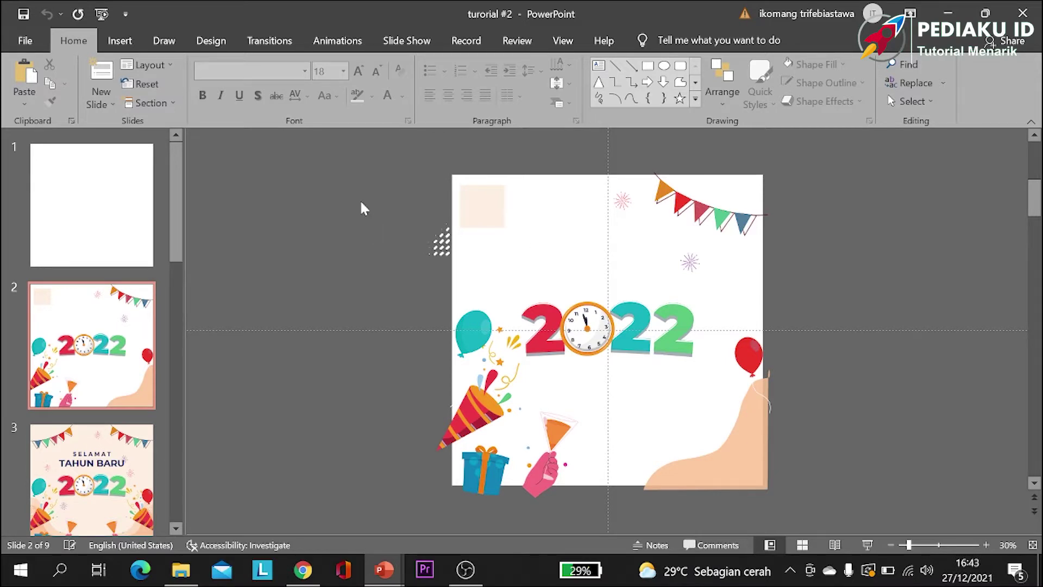
click(128, 216)
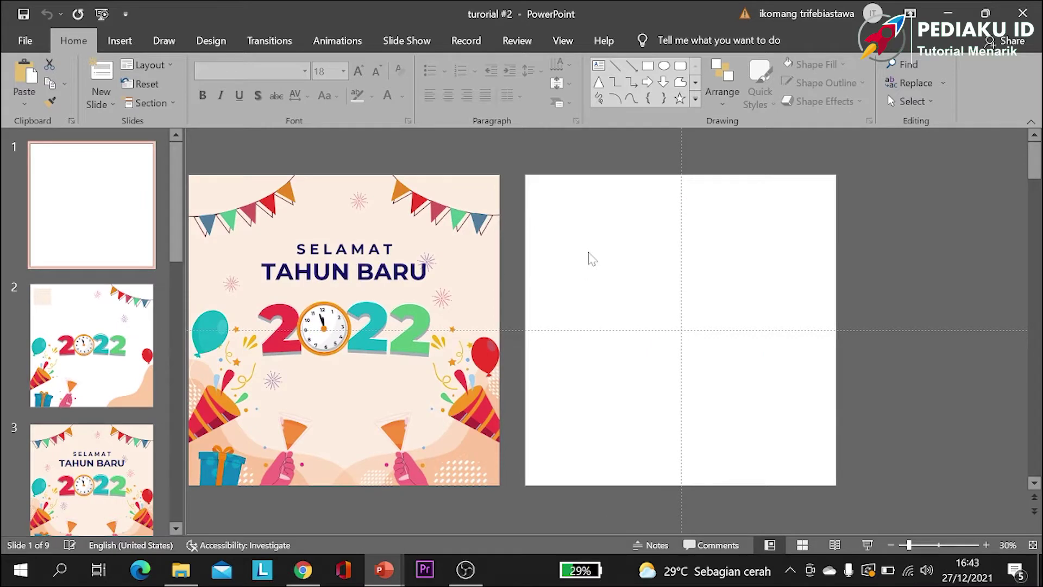
Step: Fill slide 1's background with the reference design's peach using the eyedropper, then return to slide 2
right_click(589, 254)
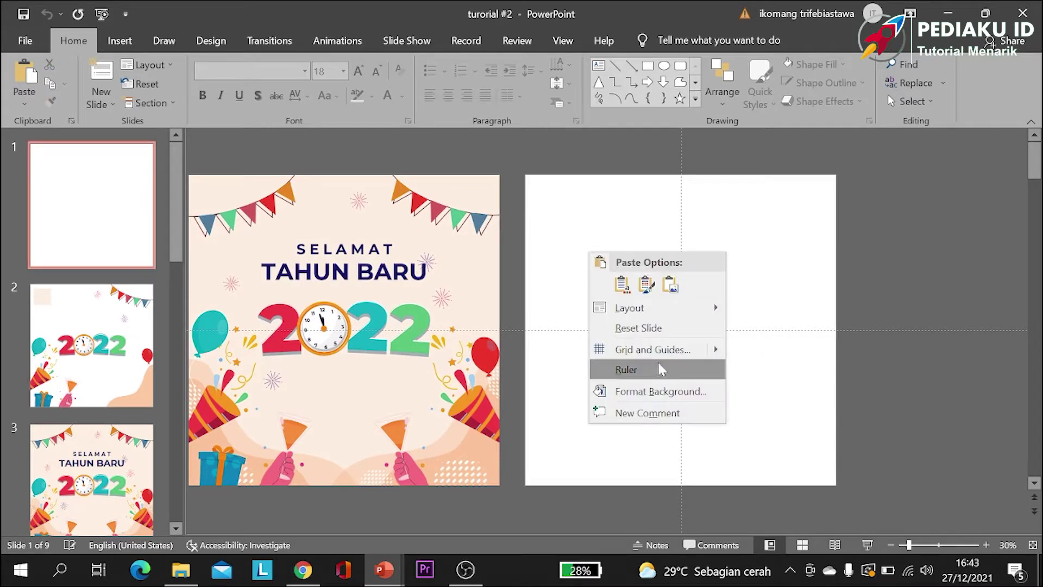
click(667, 391)
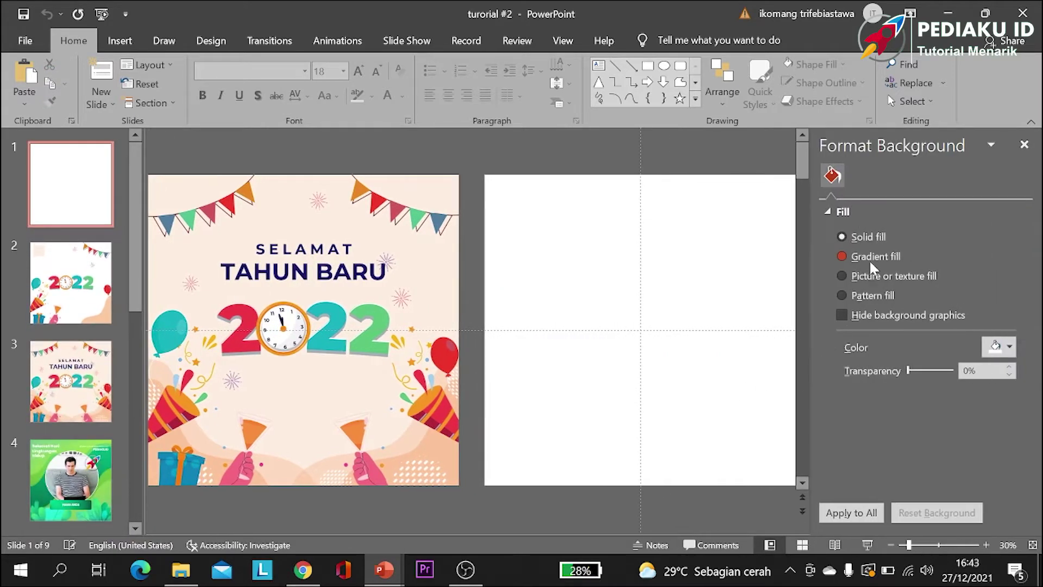
click(1008, 348)
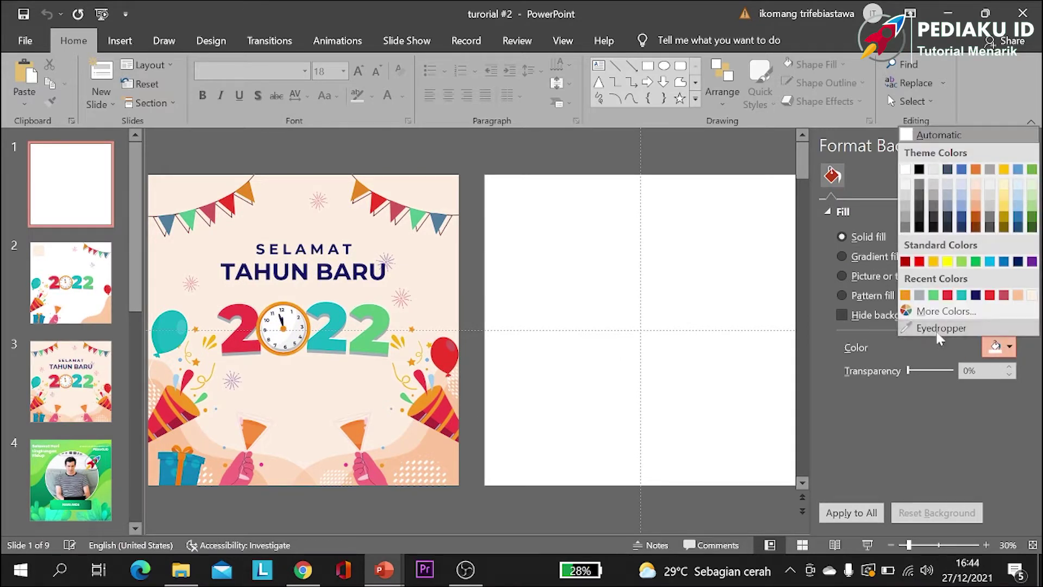
click(924, 390)
click(270, 208)
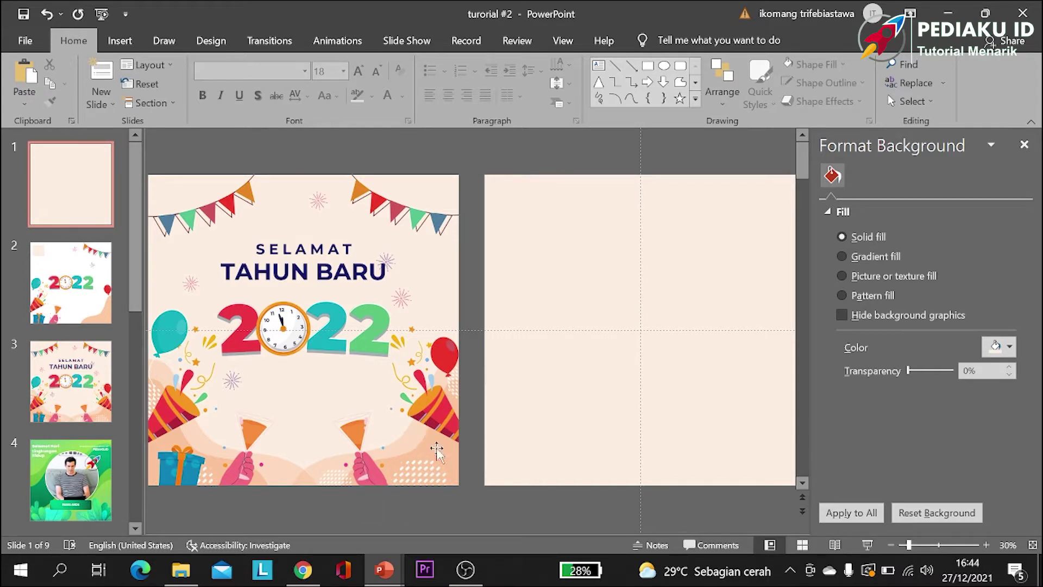
click(71, 283)
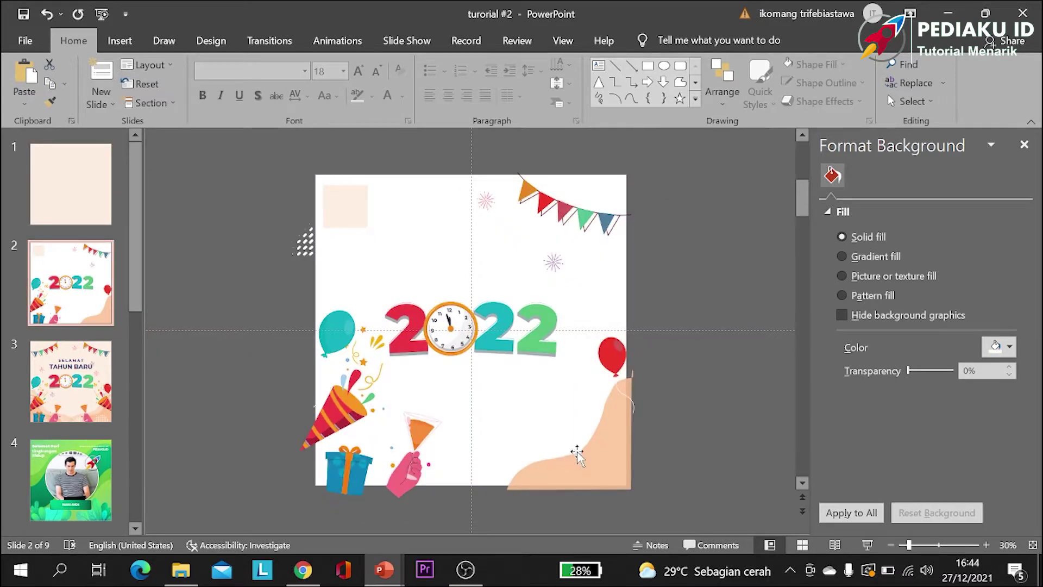
Step: Trace a freeform copy of the peach corner wave and move it off the slide
click(578, 455)
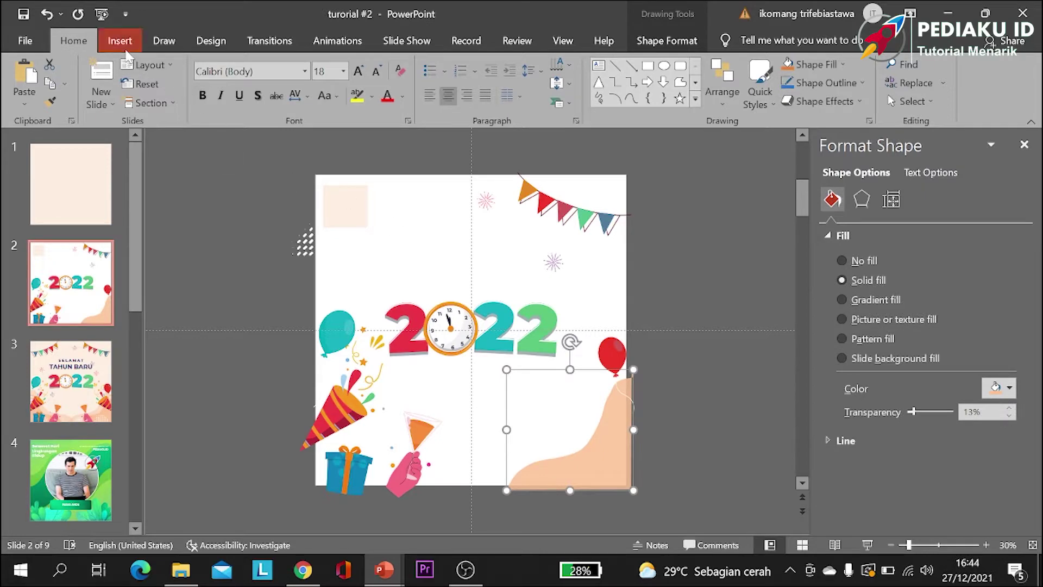
click(120, 41)
click(261, 81)
click(283, 157)
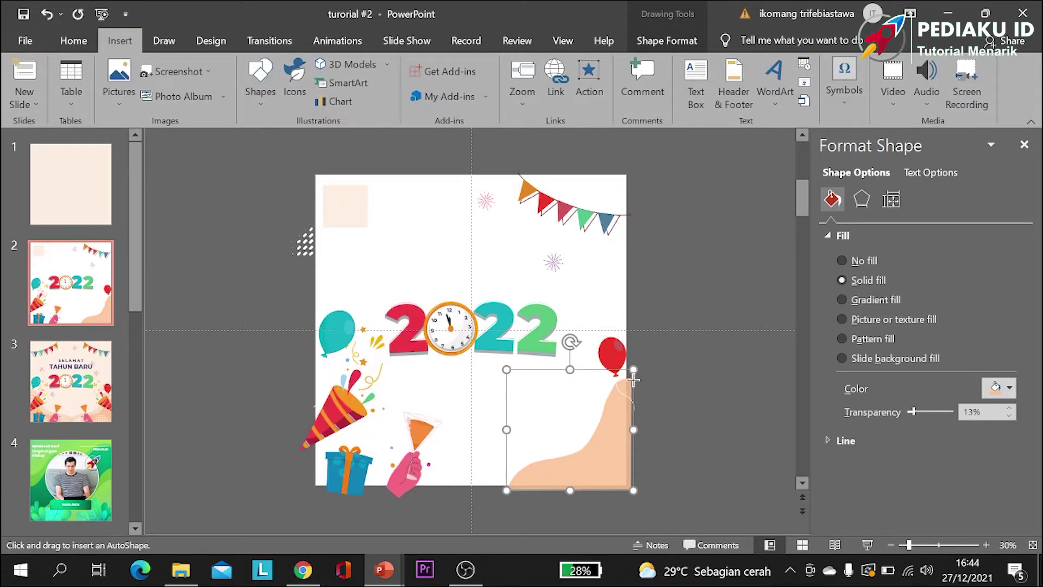
key(Escape)
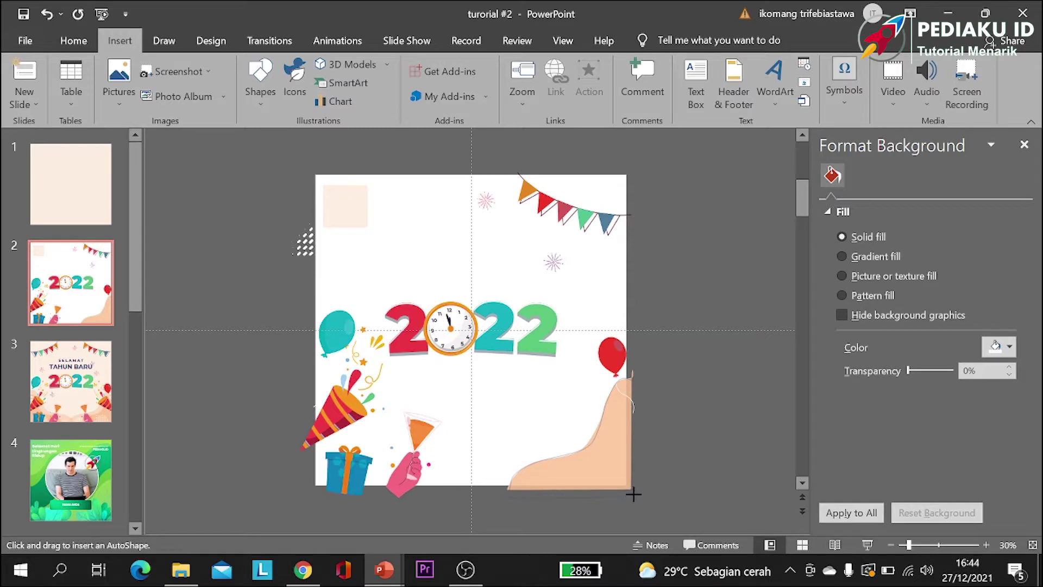
drag(641, 377, 499, 502)
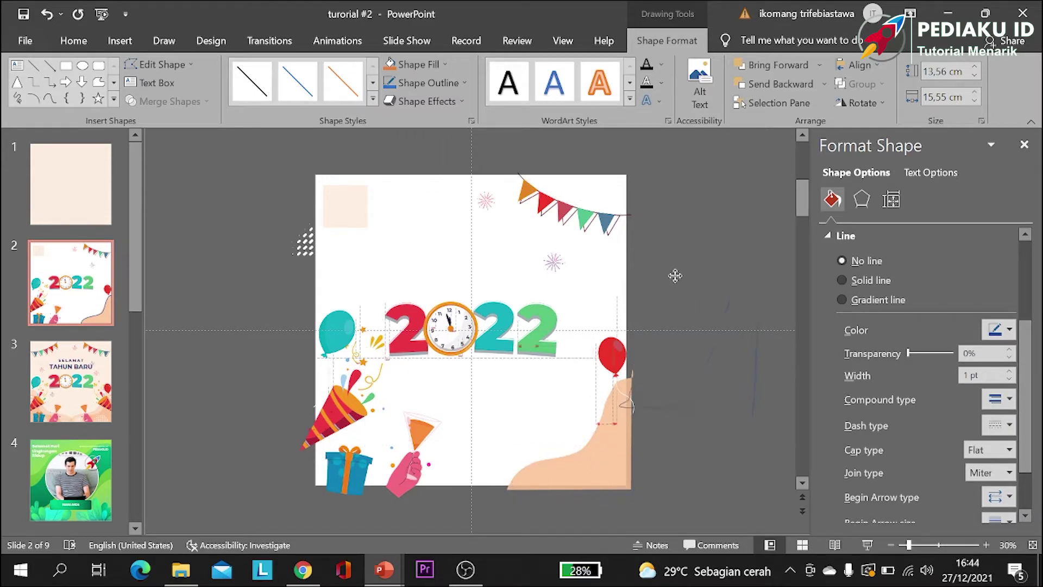
drag(608, 379, 743, 207)
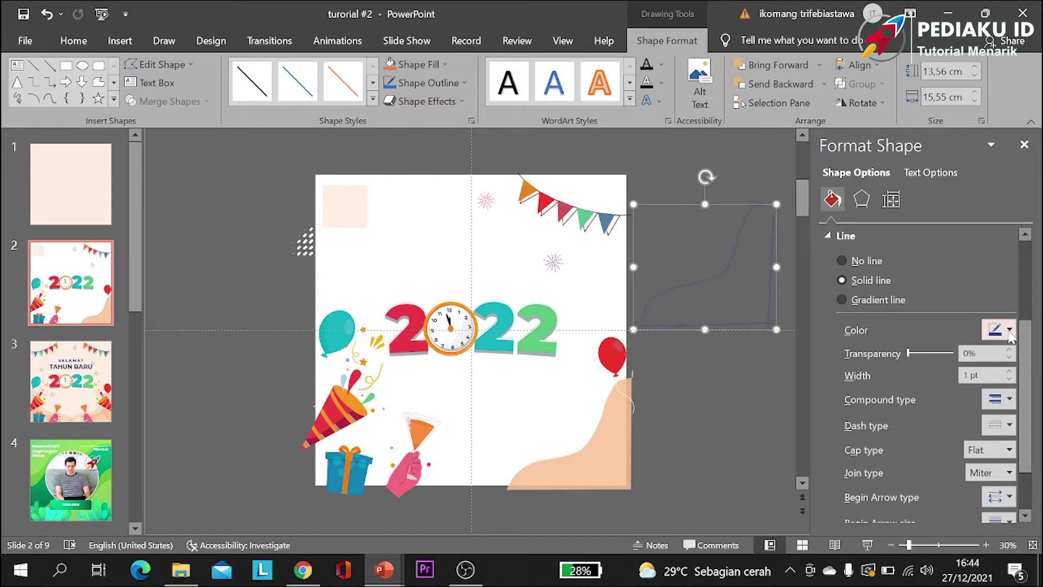
Step: Give the traced shape the sampled peach fill and no outline, and park it beside the slide
click(445, 65)
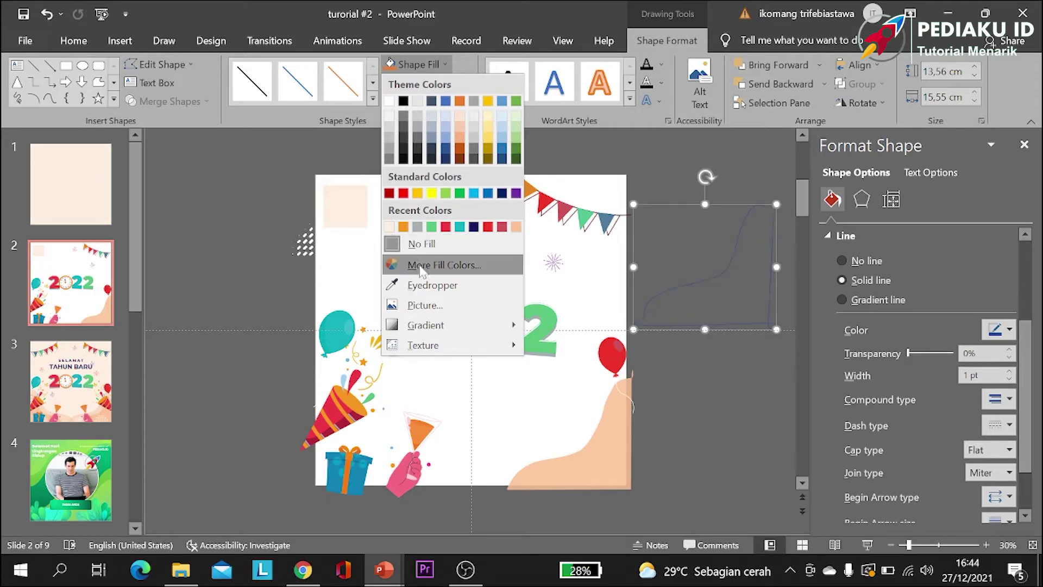
click(429, 284)
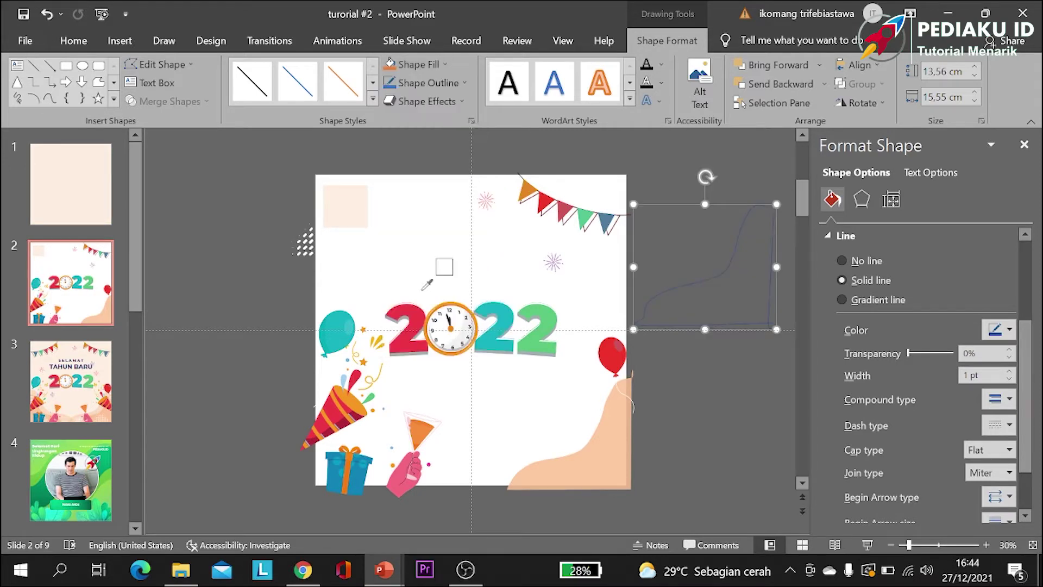
click(602, 438)
click(429, 83)
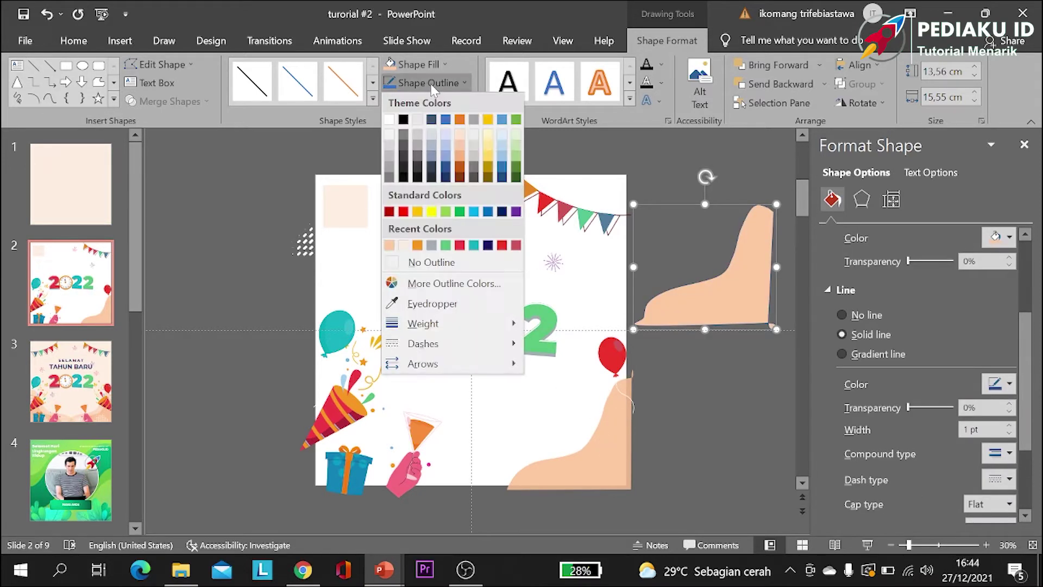
click(421, 260)
mouse_move(746, 288)
mouse_down()
mouse_move(630, 458)
mouse_move(732, 244)
mouse_up()
click(593, 452)
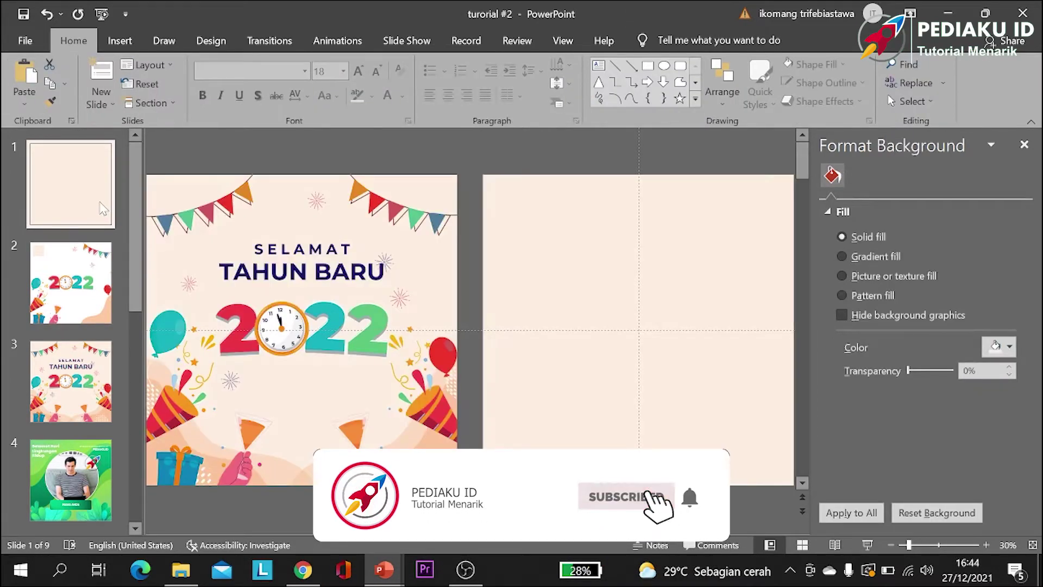
Step: Paste the peach wave onto slide 1 and nudge it into the bottom-right corner
key(ctrl+v)
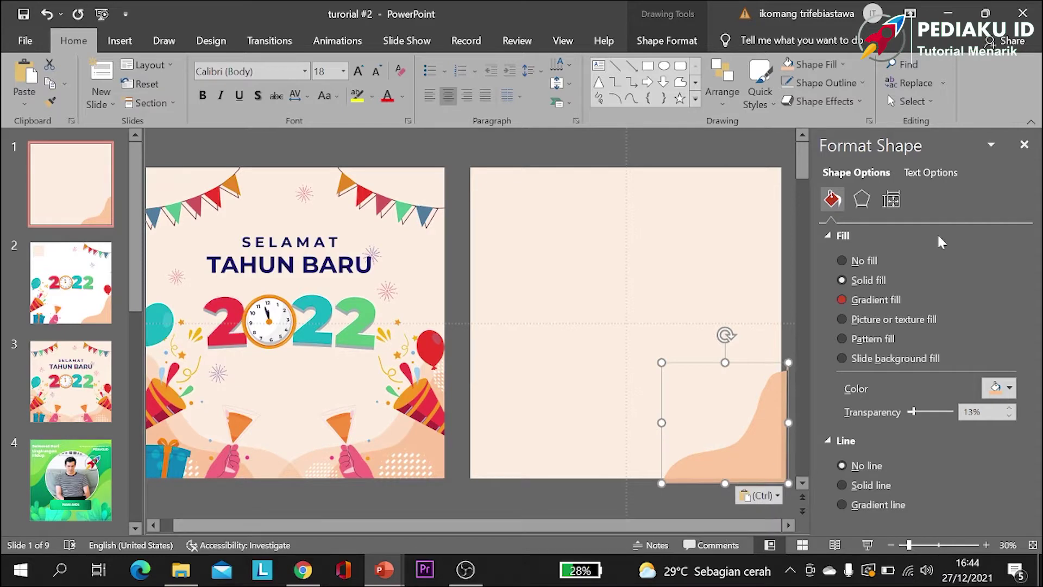
click(1025, 145)
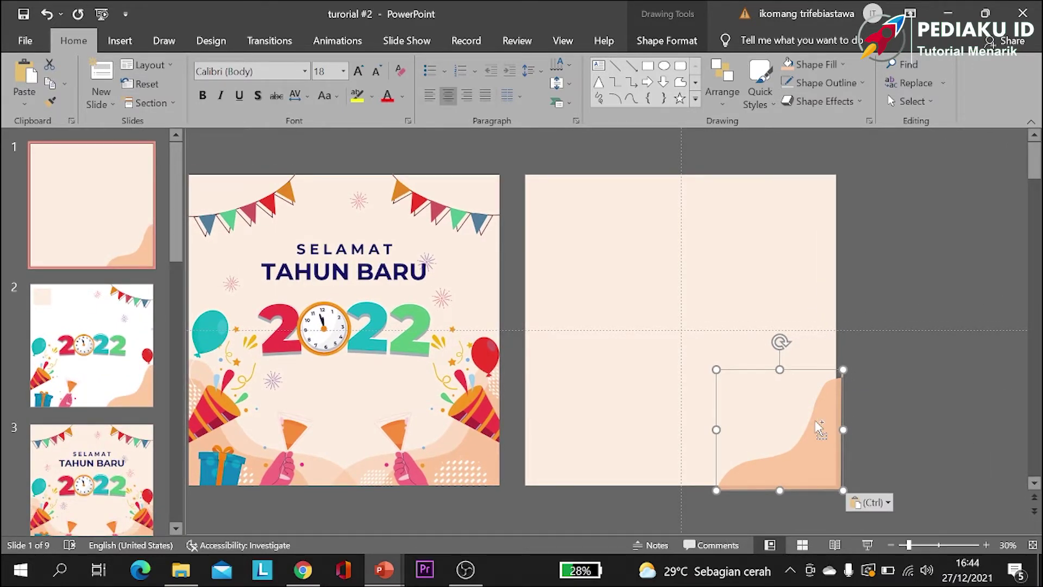
key(ctrl)
key(Escape)
key(Right)
key(Right)
key(Down)
key(Down)
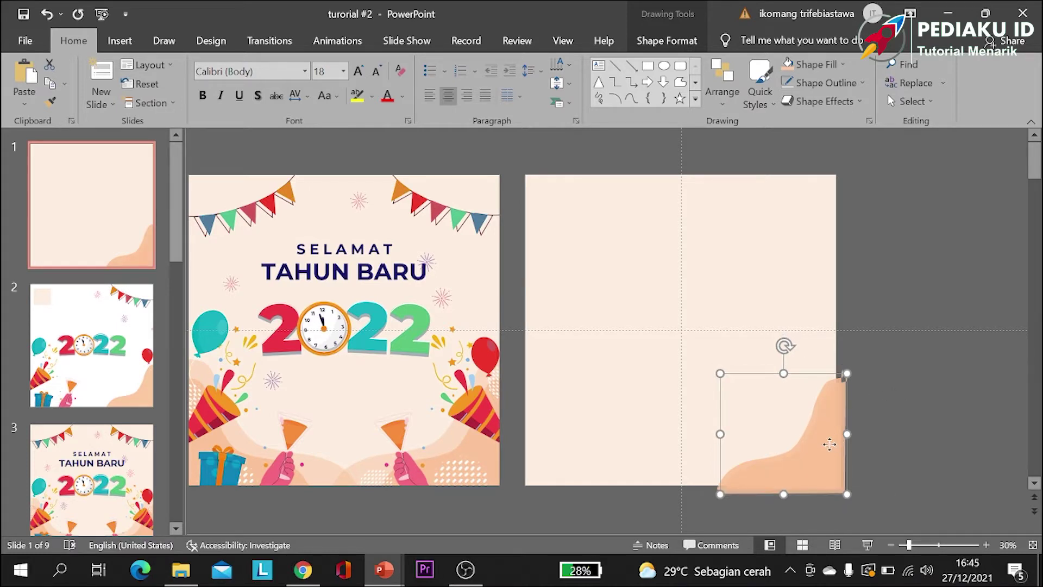
drag(829, 444, 826, 427)
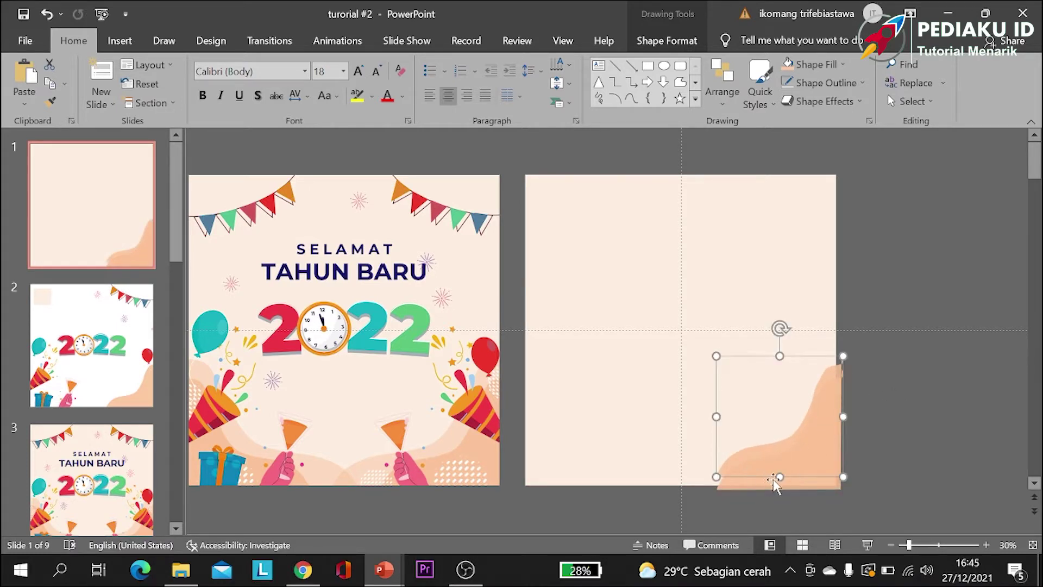
Step: Stretch the wave's bottom, left and top edges so it fits the corner
drag(781, 477, 780, 486)
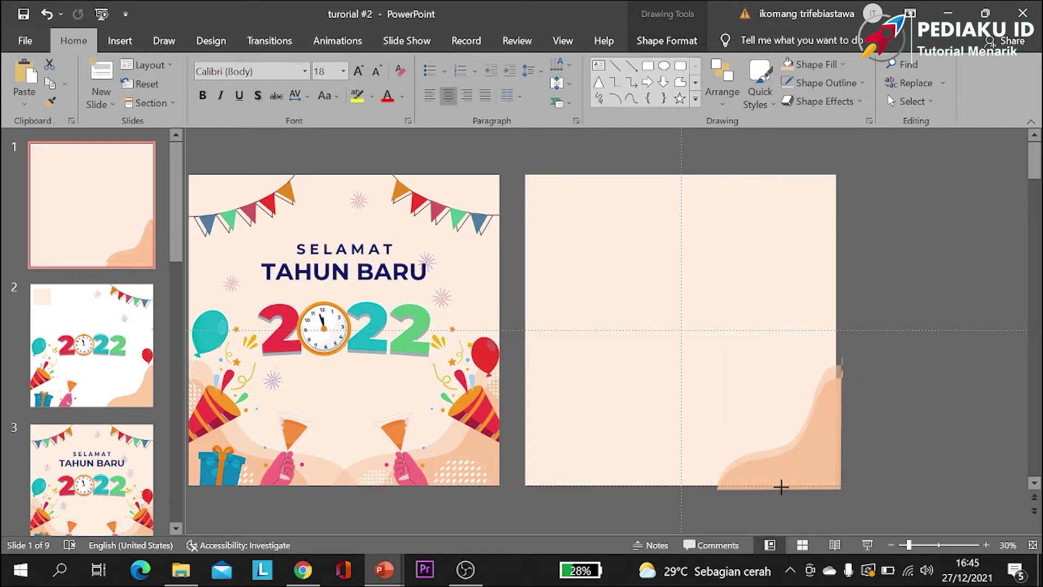
drag(781, 488, 780, 490)
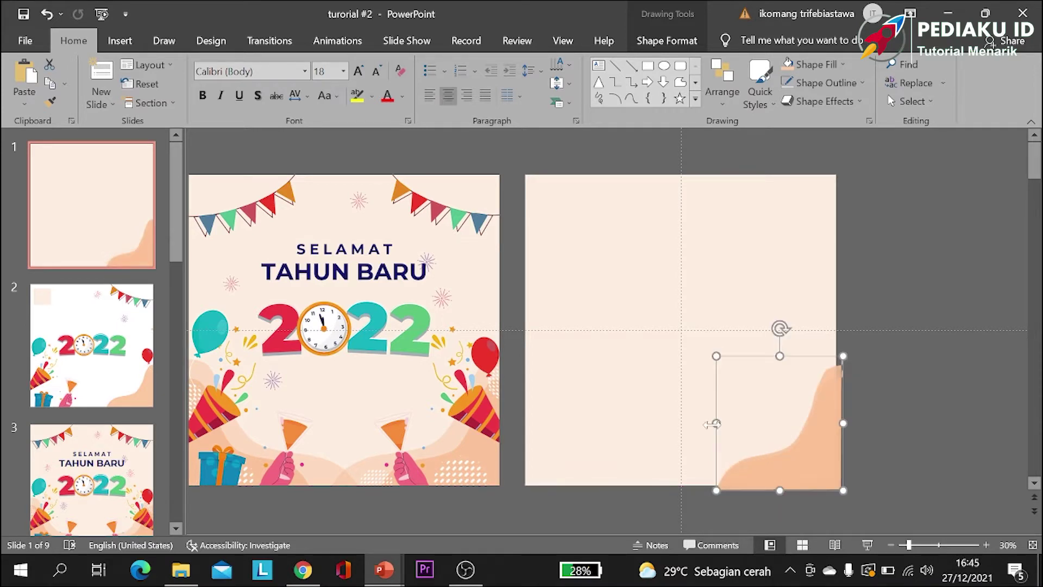
drag(712, 428, 663, 426)
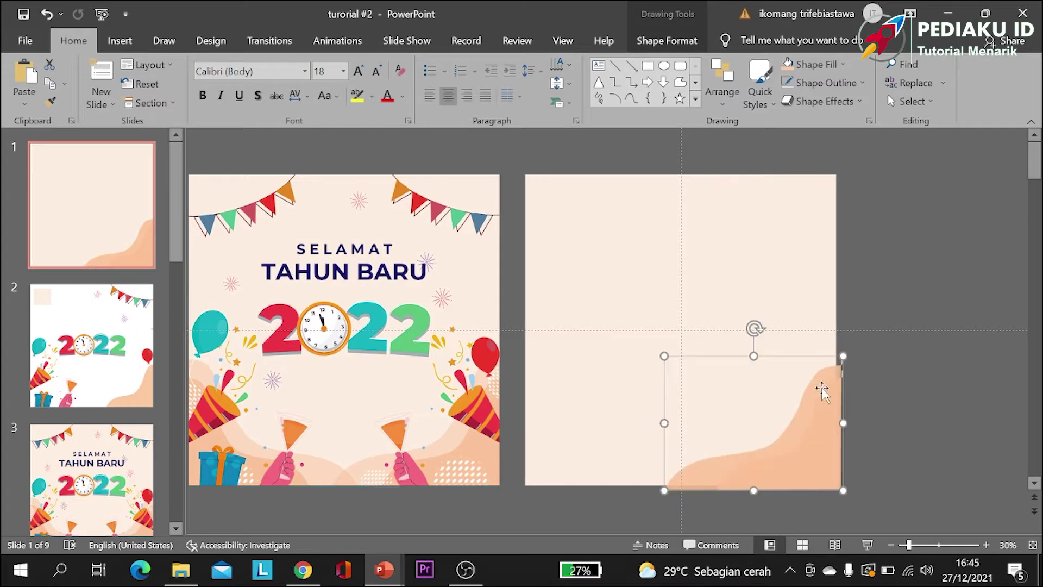
drag(754, 356, 753, 351)
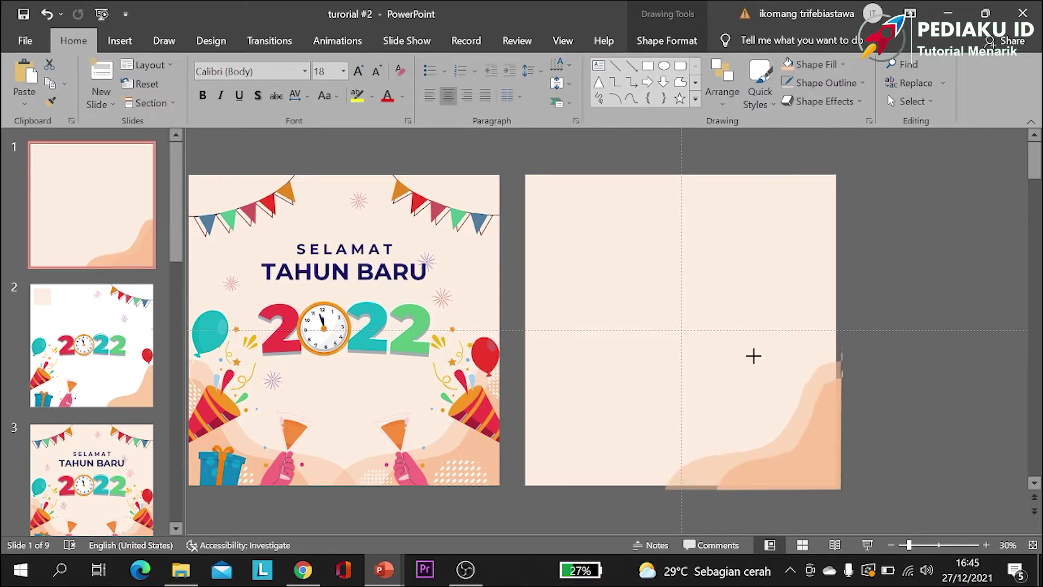
drag(753, 356, 754, 356)
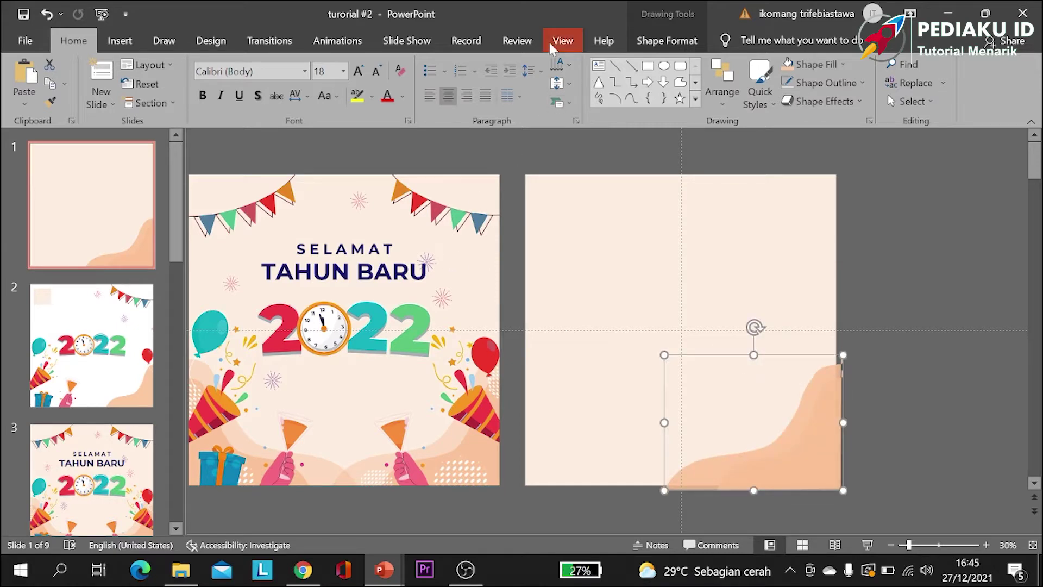
Step: Fill the corner wave with the slide's light peach colour and send it to the back
click(666, 40)
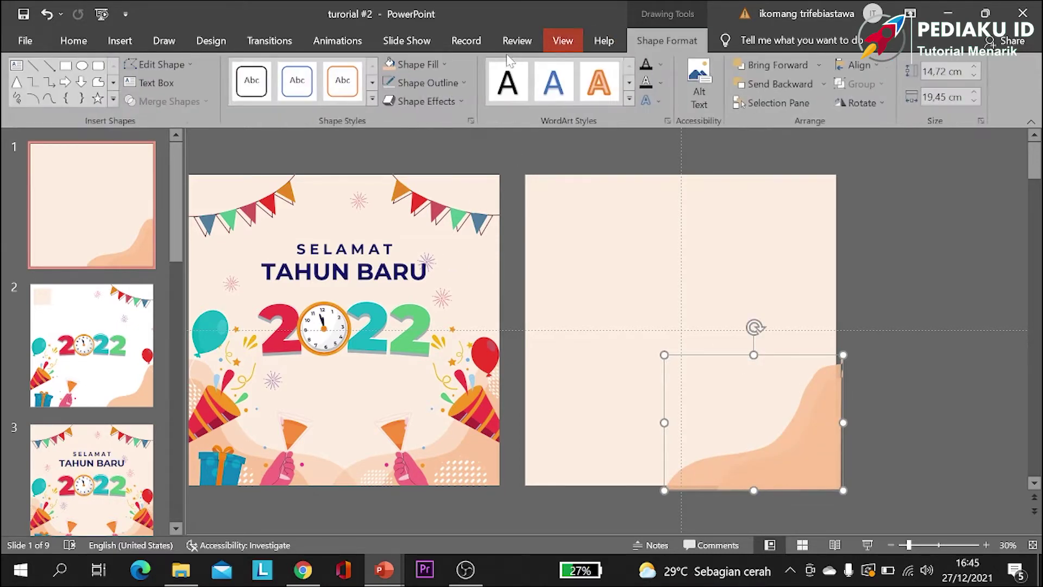
click(429, 64)
click(424, 285)
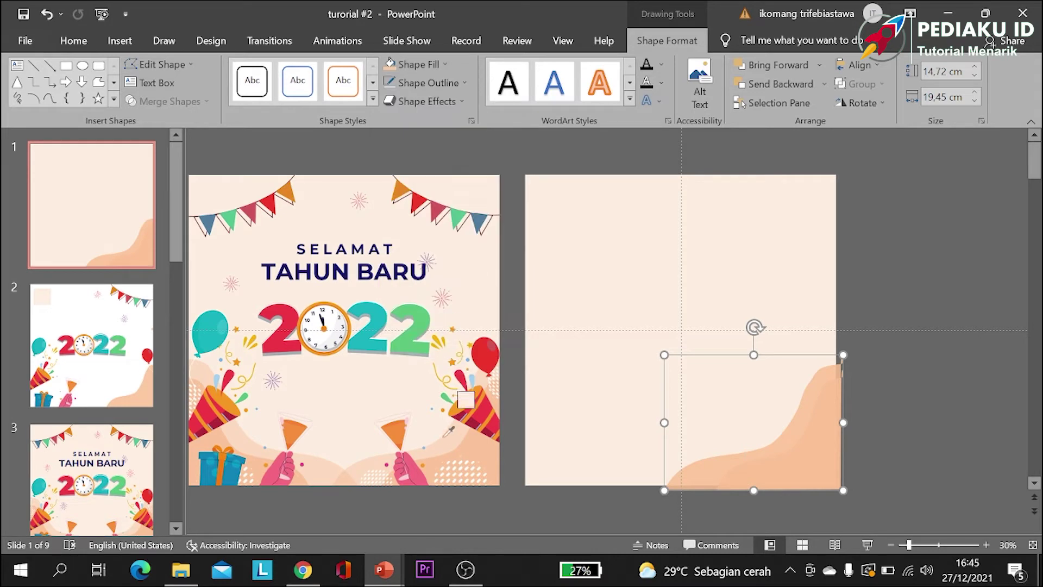
click(447, 439)
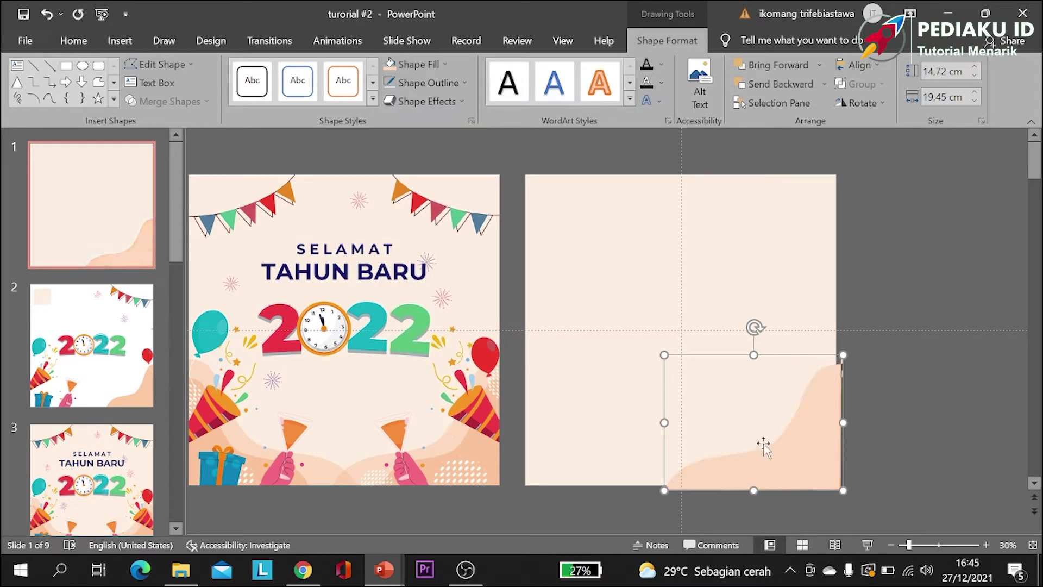
right_click(832, 405)
click(915, 243)
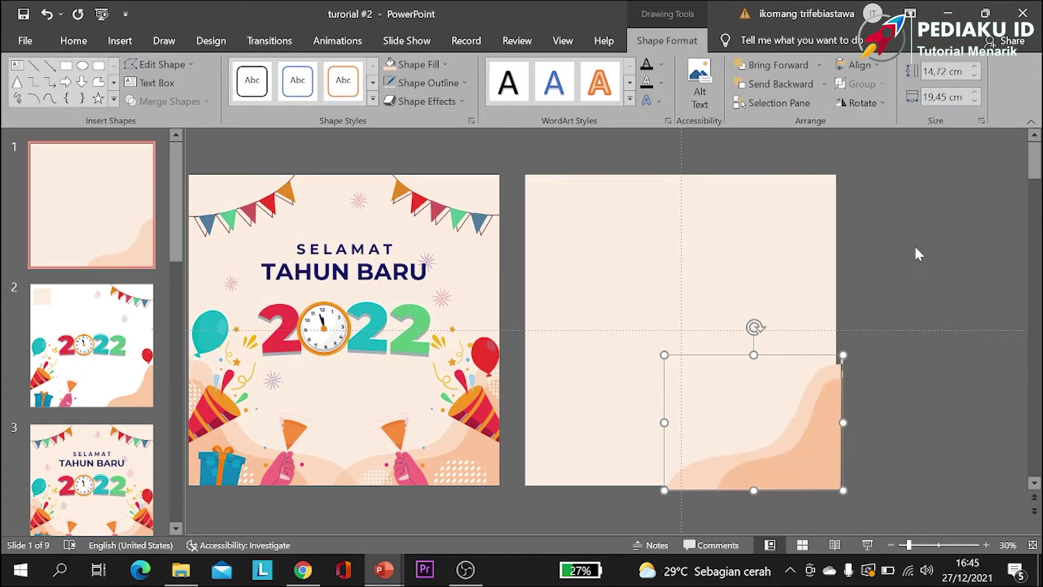
click(918, 269)
Step: Duplicate both wave layers, flip them horizontally, and place them in the bottom-left corner
drag(888, 511, 631, 339)
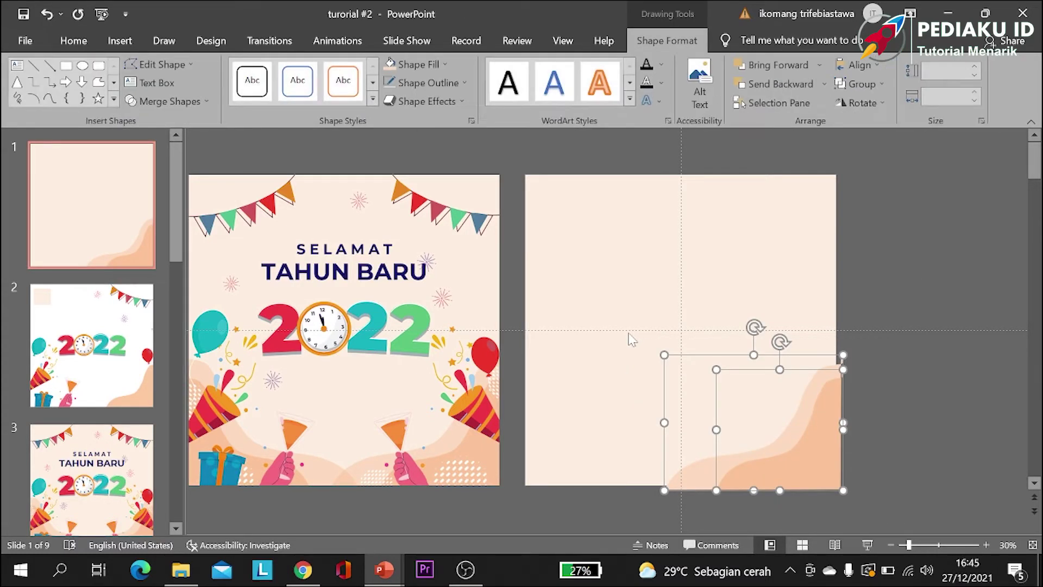
key(Right)
key(Down)
drag(822, 452, 691, 359)
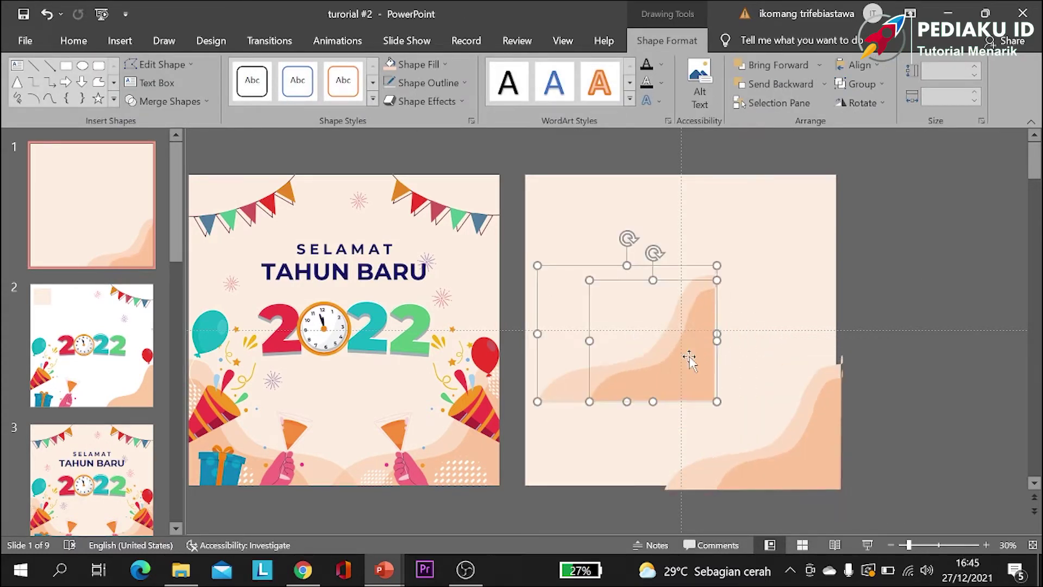
click(864, 104)
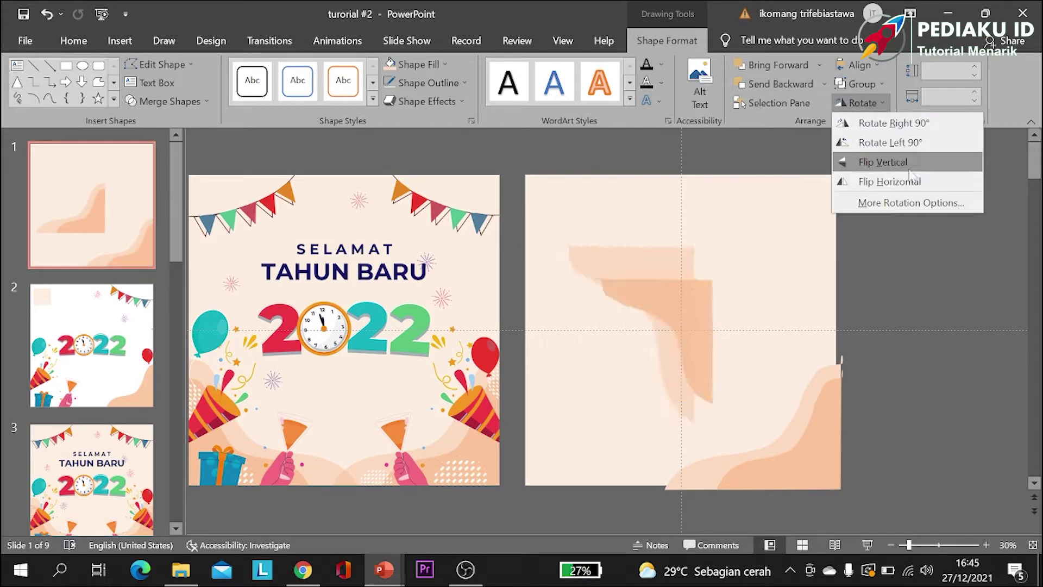
click(904, 179)
drag(558, 347, 540, 436)
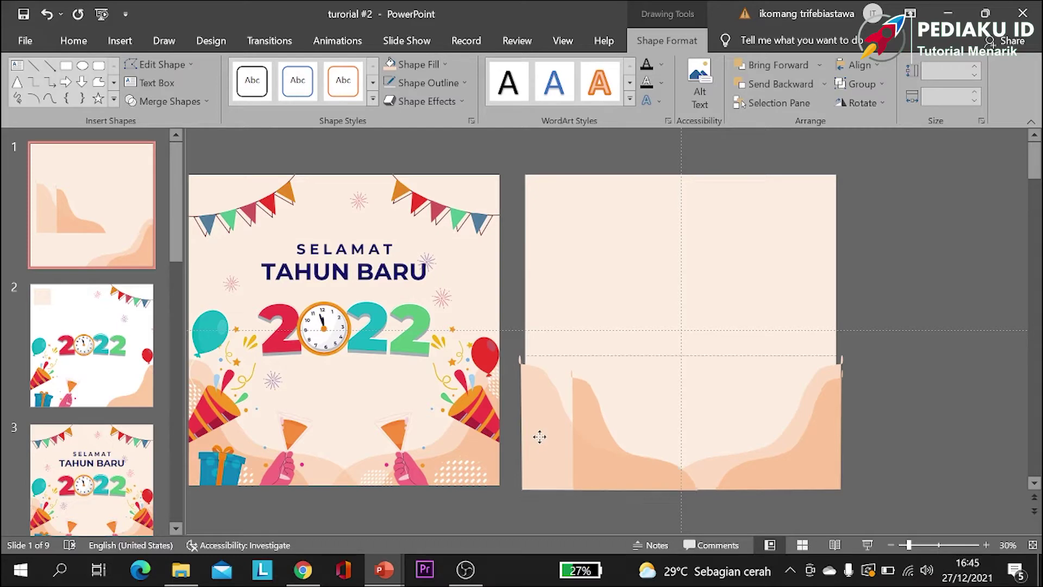
Step: Shift and nudge the inner left wave into alignment with the outer layer
click(555, 498)
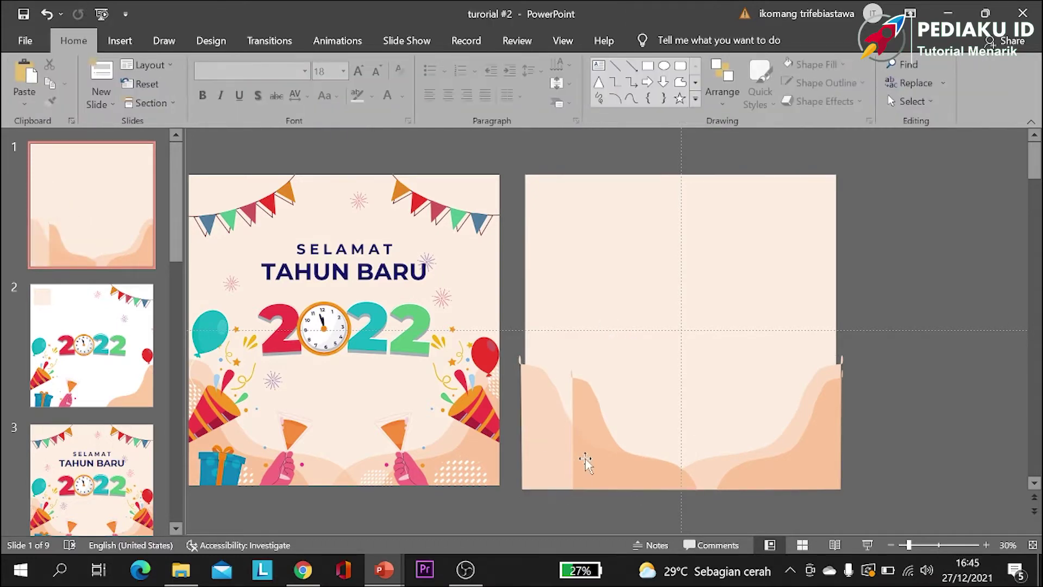
click(609, 456)
drag(610, 456, 560, 456)
key(Right)
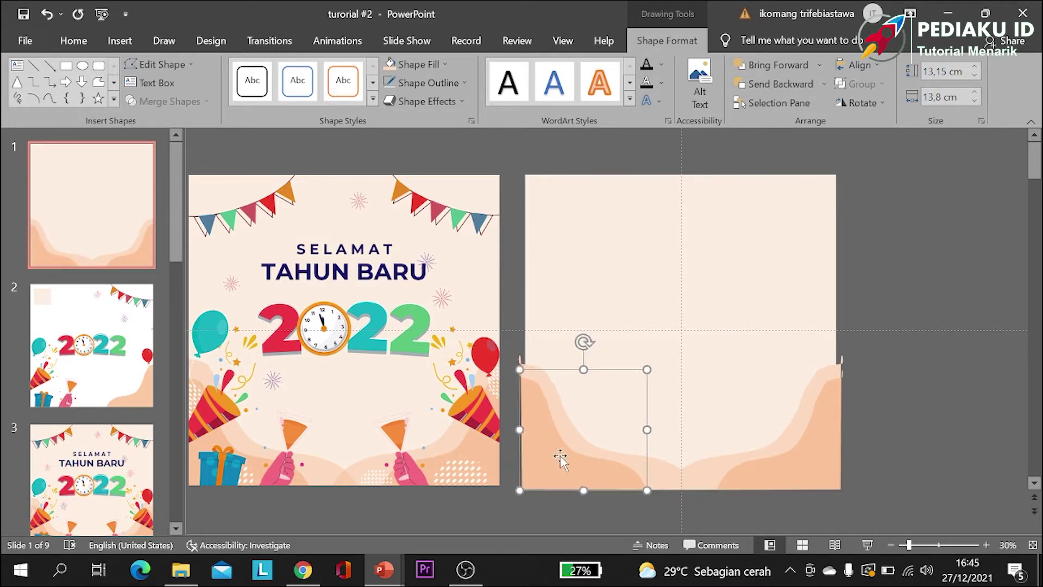
key(Left)
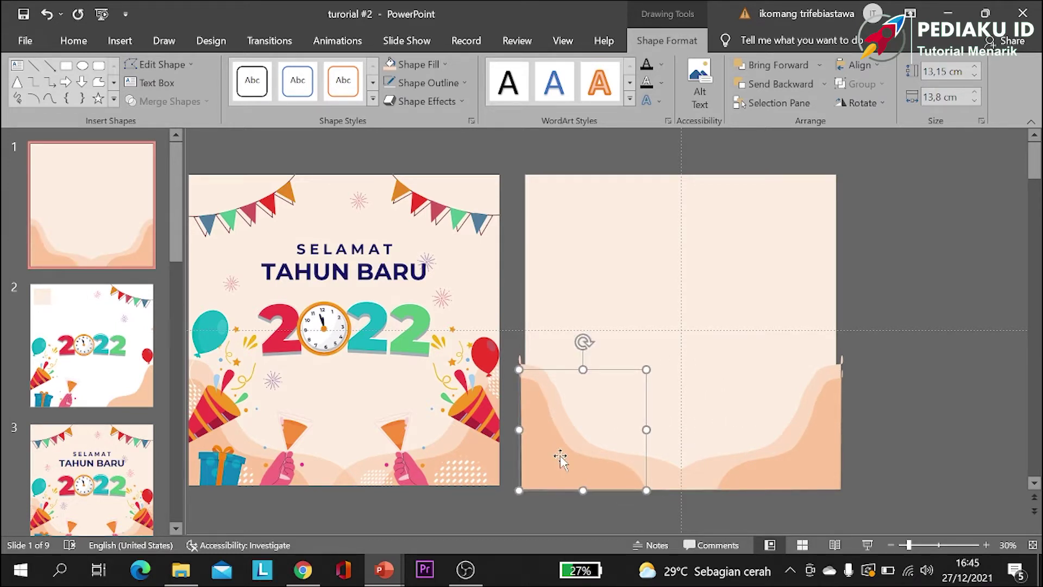
key(Left)
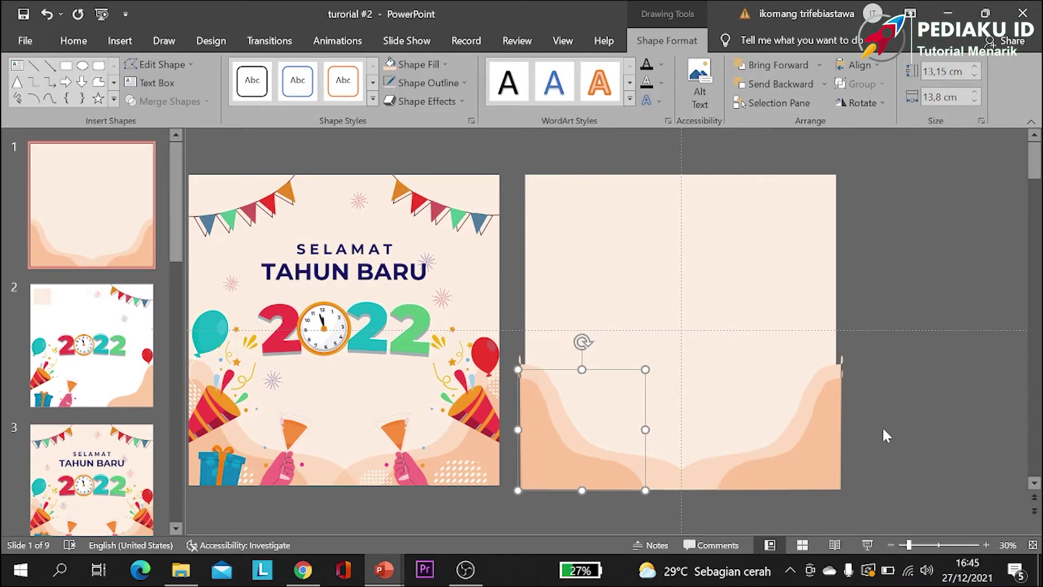
Step: Make the bottom-right wave's fill partly transparent and preview slide 1 full screen
click(881, 427)
click(707, 468)
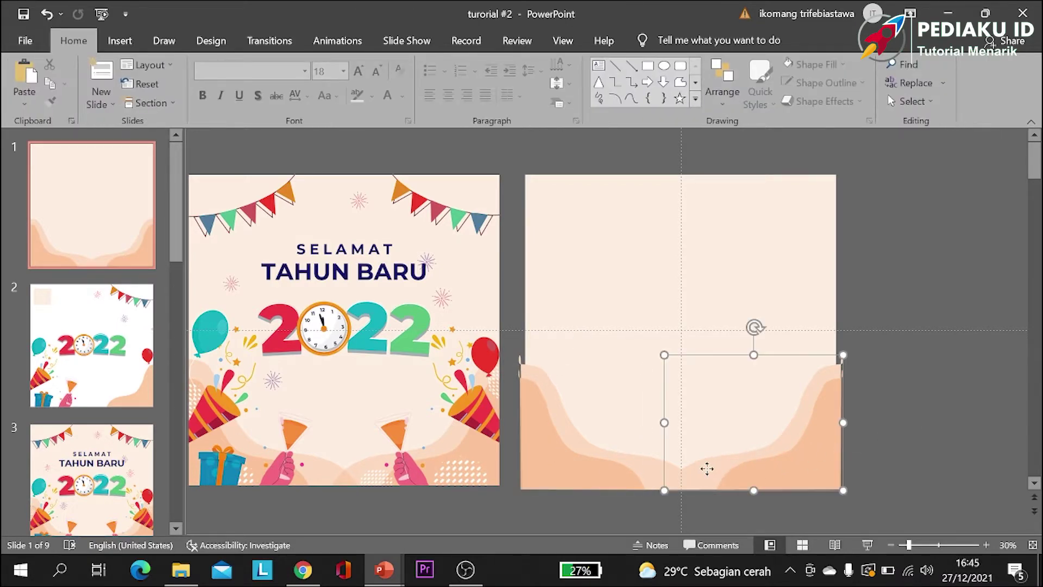
click(638, 464)
click(723, 468)
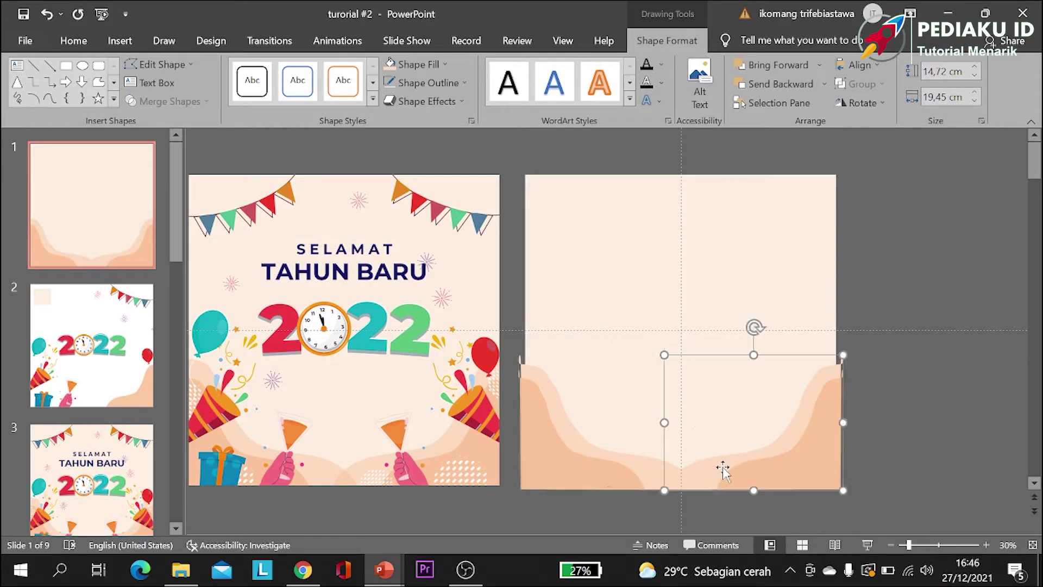
click(418, 64)
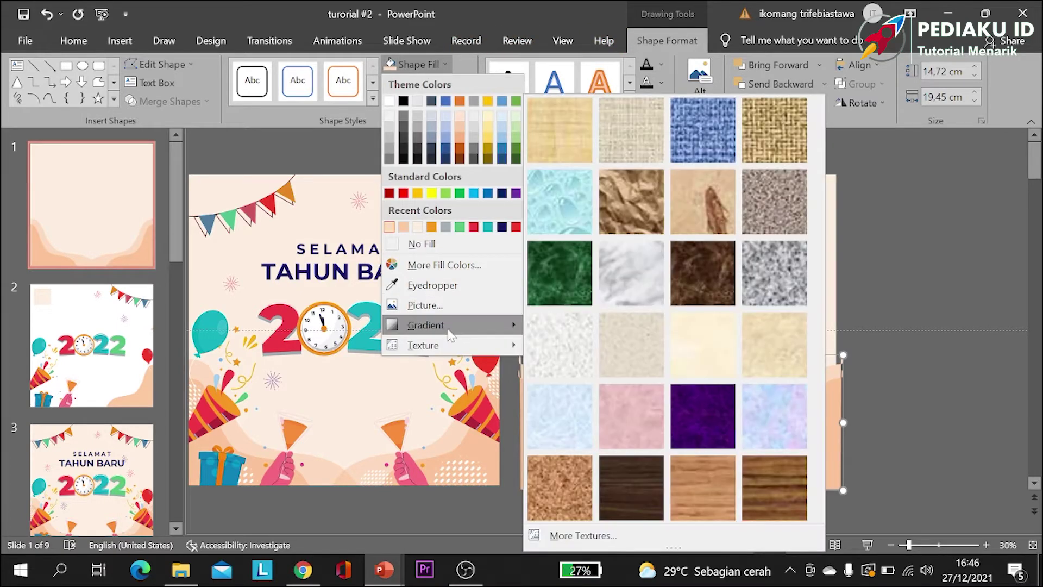
mouse_move(426, 325)
click(591, 535)
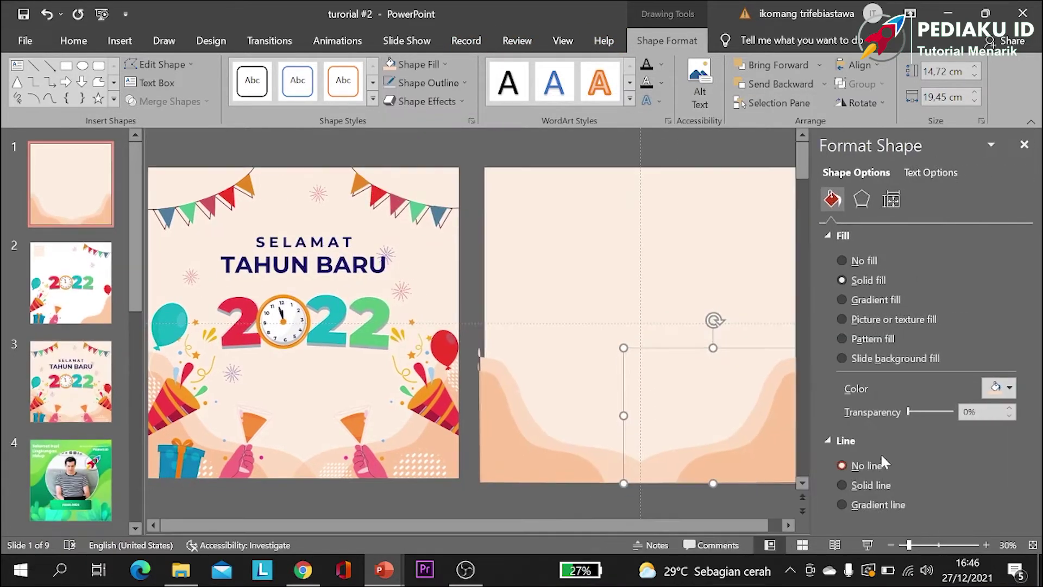
drag(906, 412, 934, 417)
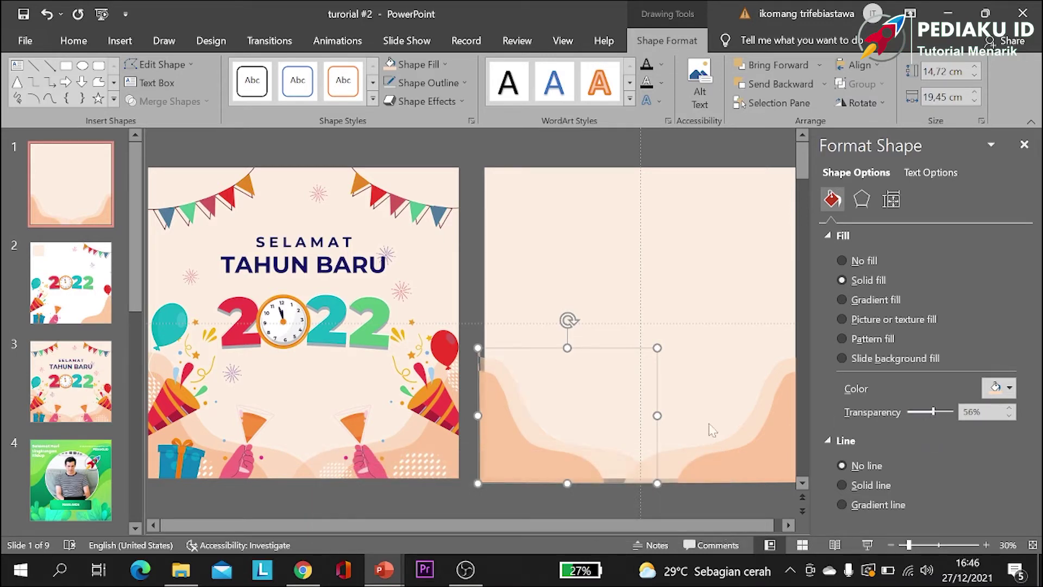
click(667, 455)
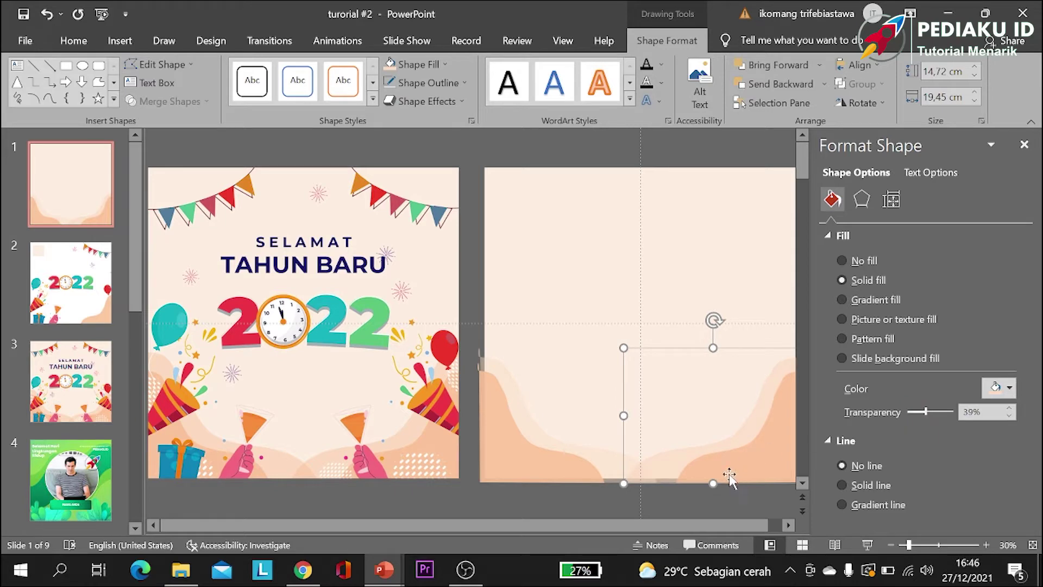
click(709, 507)
click(869, 545)
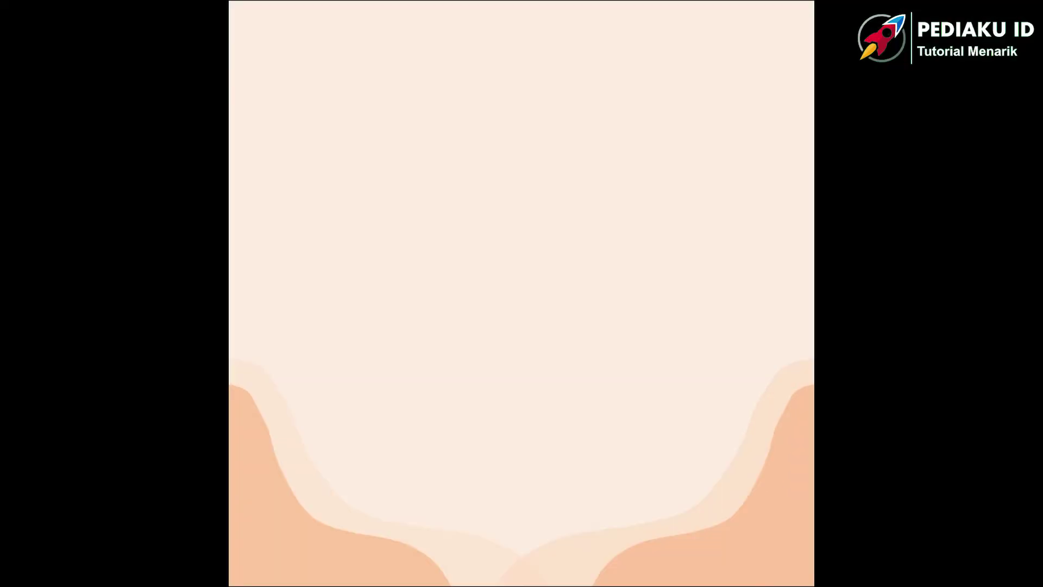
key(Escape)
Step: Select and copy both bunting garlands from slide 3
click(97, 273)
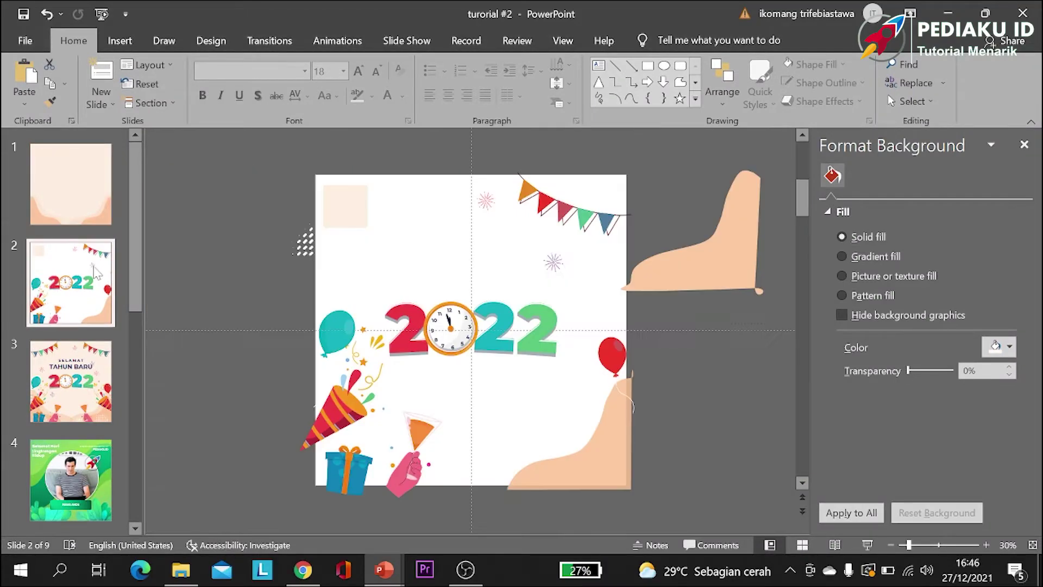
click(523, 187)
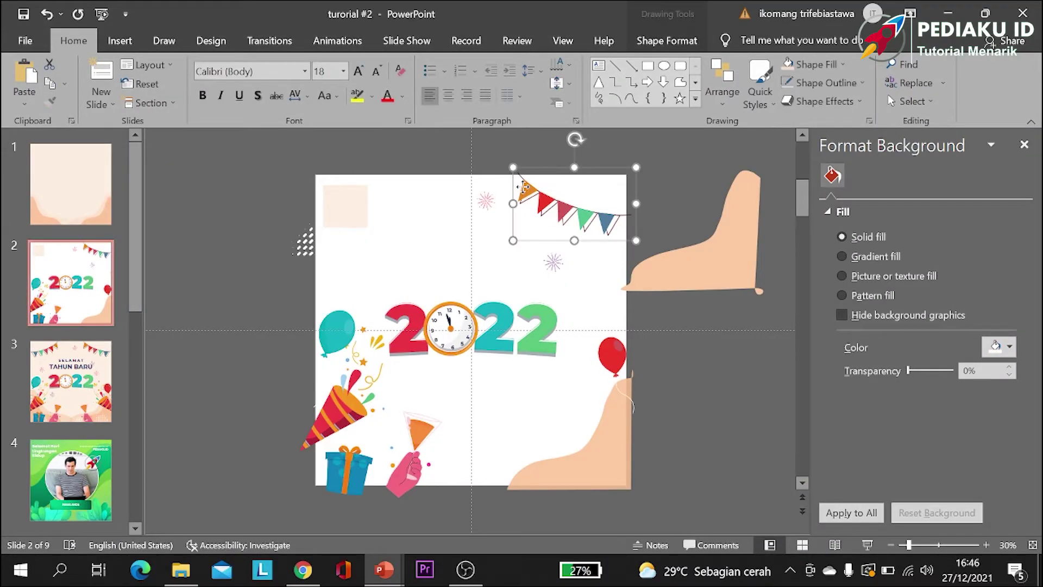
click(82, 179)
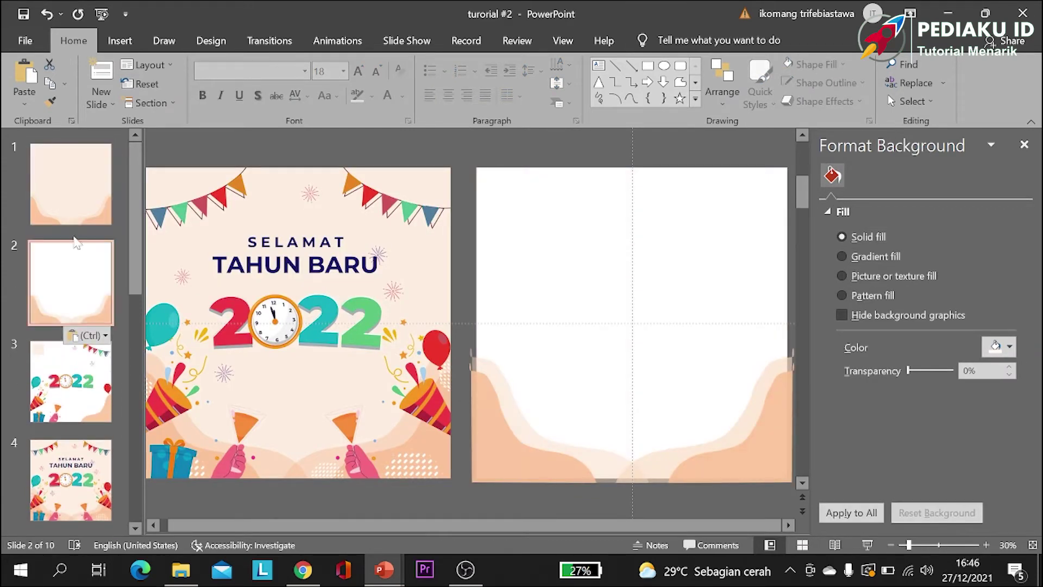
click(77, 276)
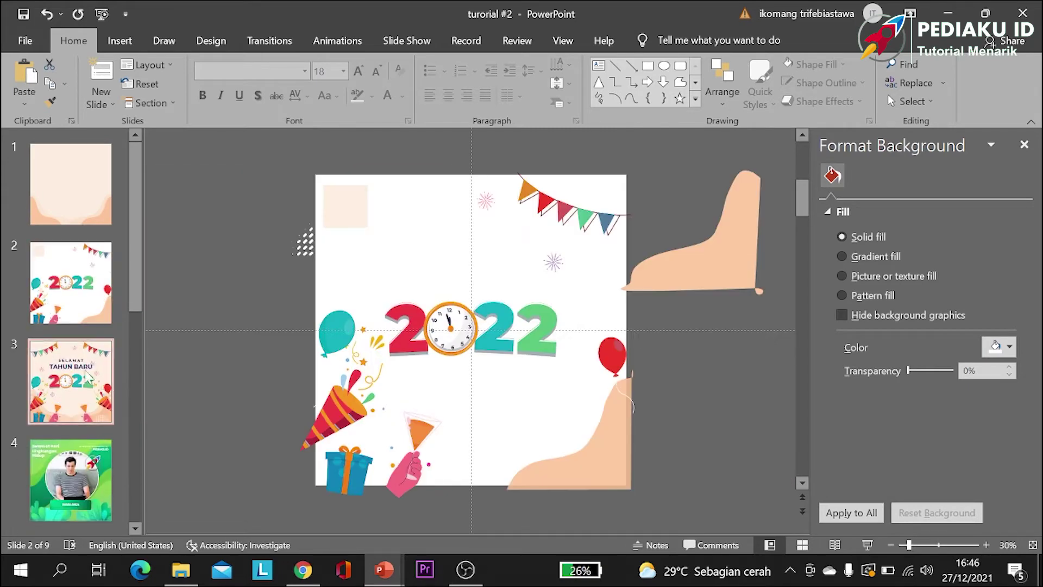
click(70, 380)
click(571, 209)
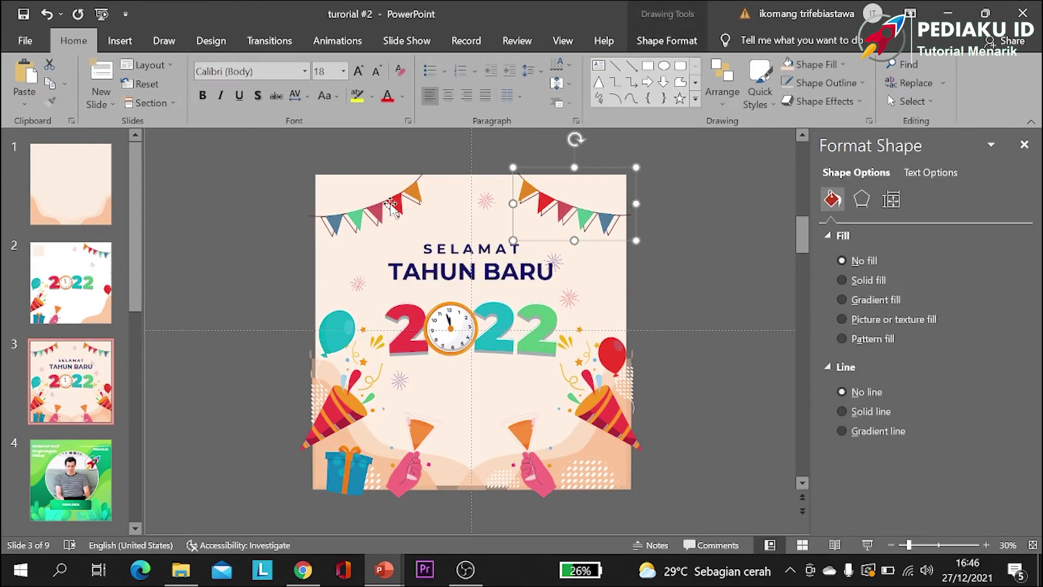
shift+click(390, 205)
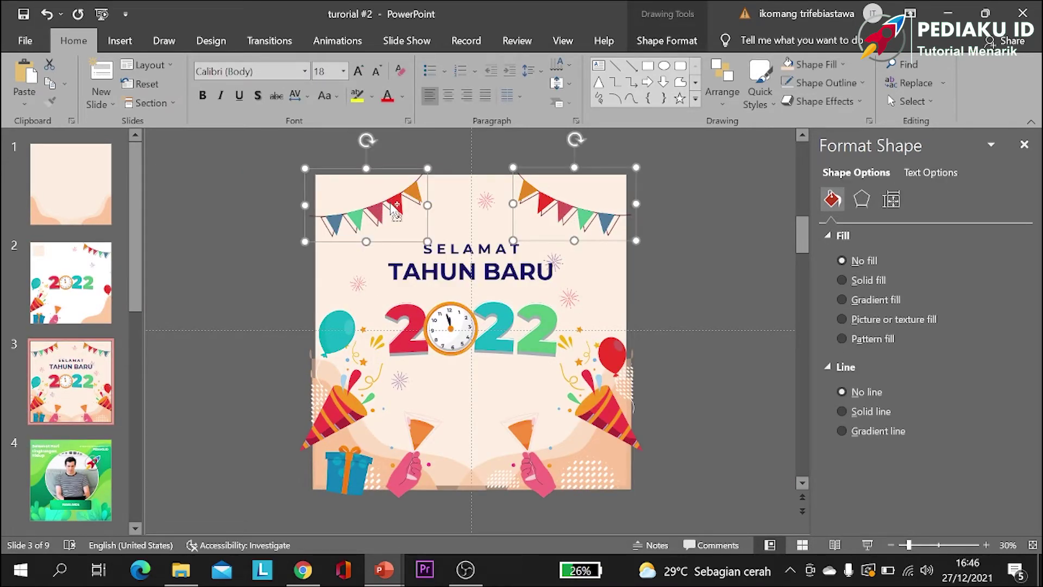
key(ctrl+c)
Step: Paste the garlands onto slide 1's top corners and return to slide 2
click(102, 187)
key(ctrl+v)
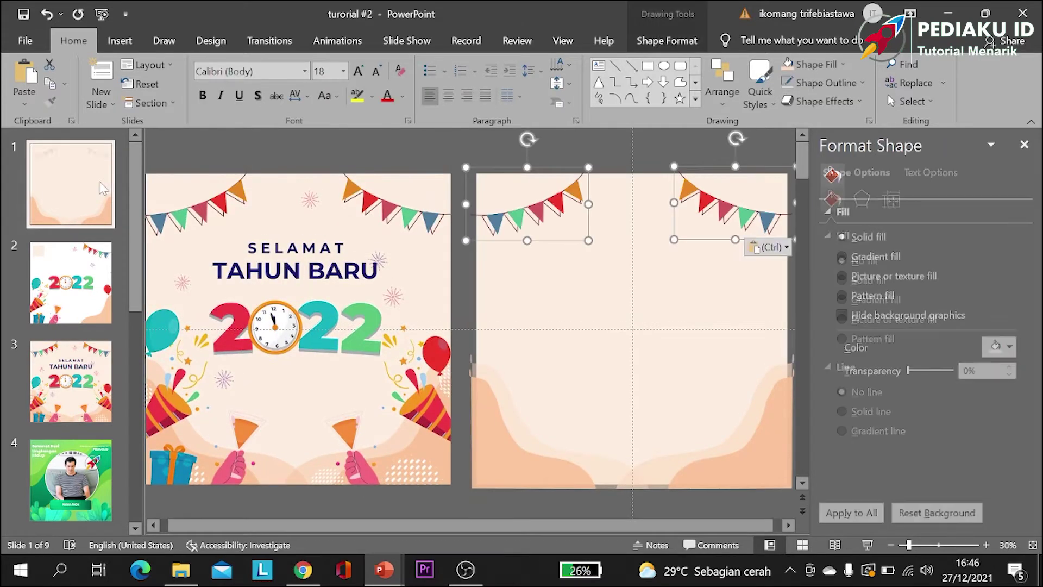
click(442, 158)
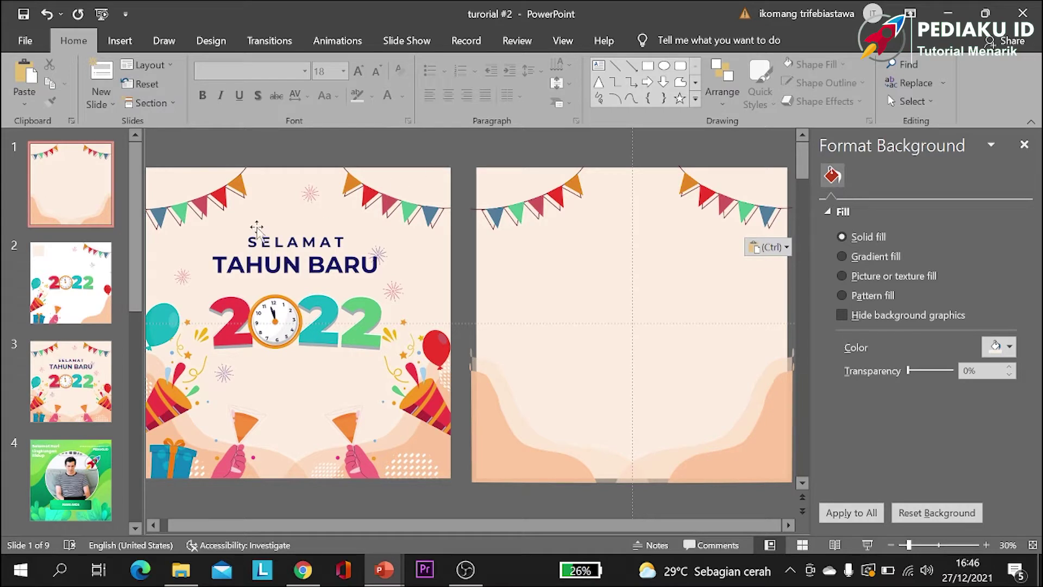
click(82, 312)
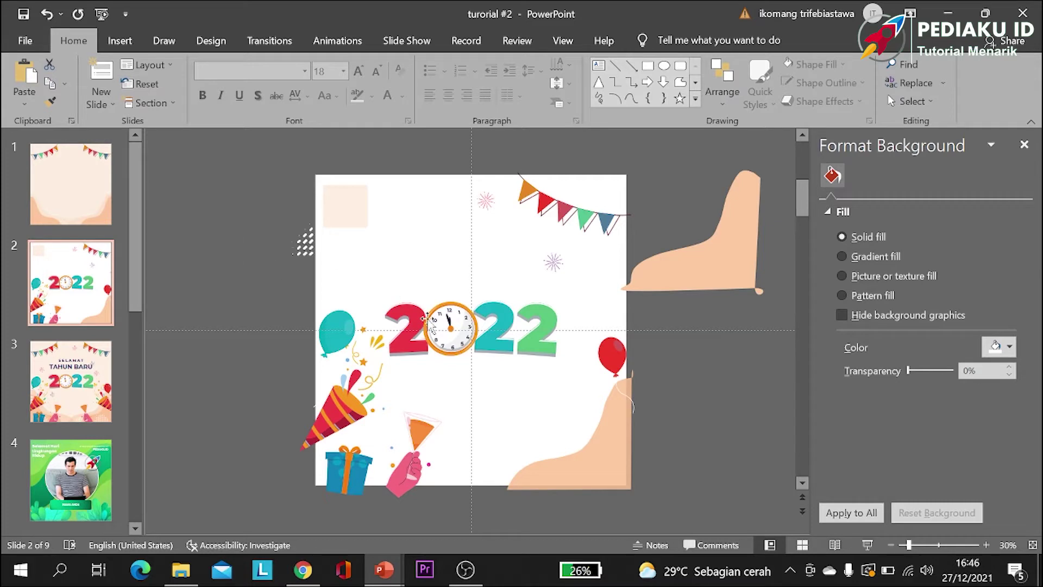
Step: Copy the teal balloon and party popper from slide 2 onto slide 1
click(407, 309)
click(332, 334)
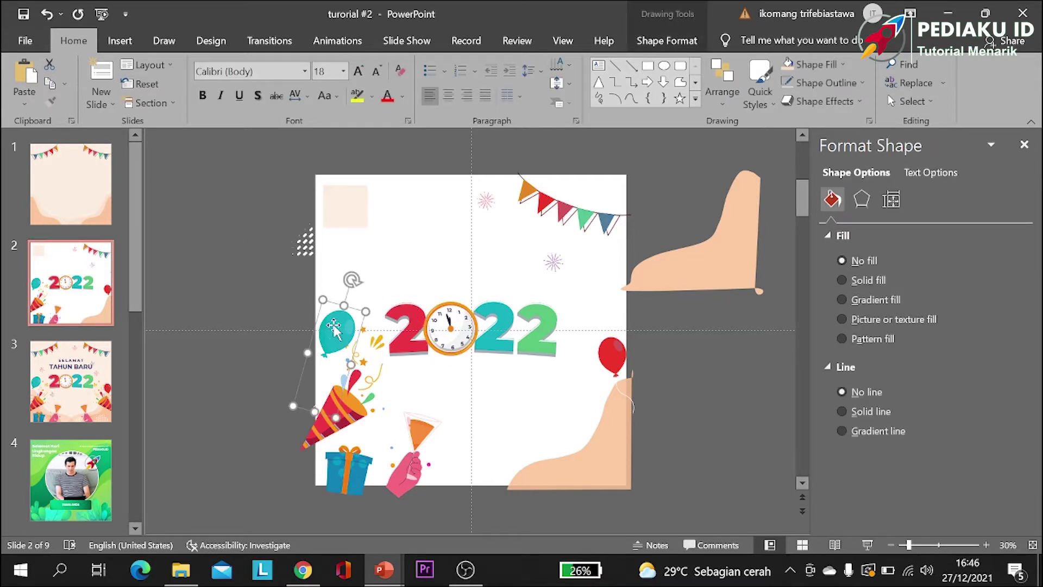
shift+click(356, 417)
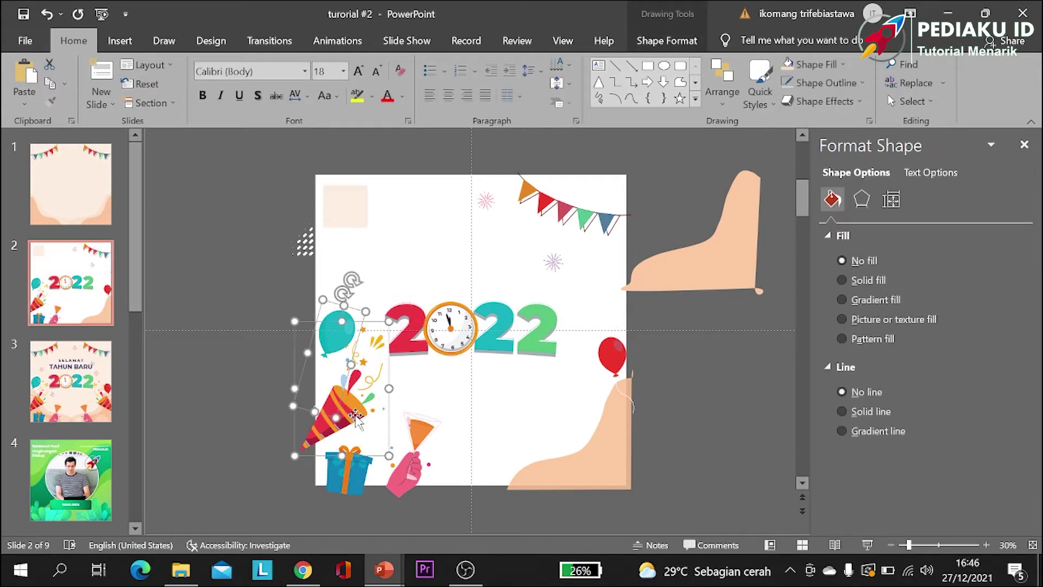
click(56, 184)
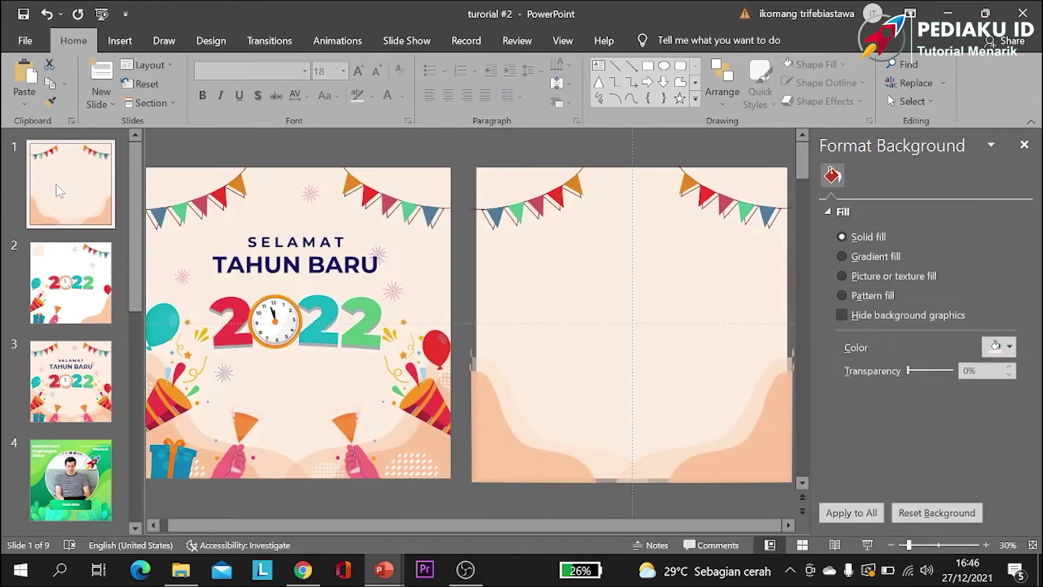
key(ctrl+v)
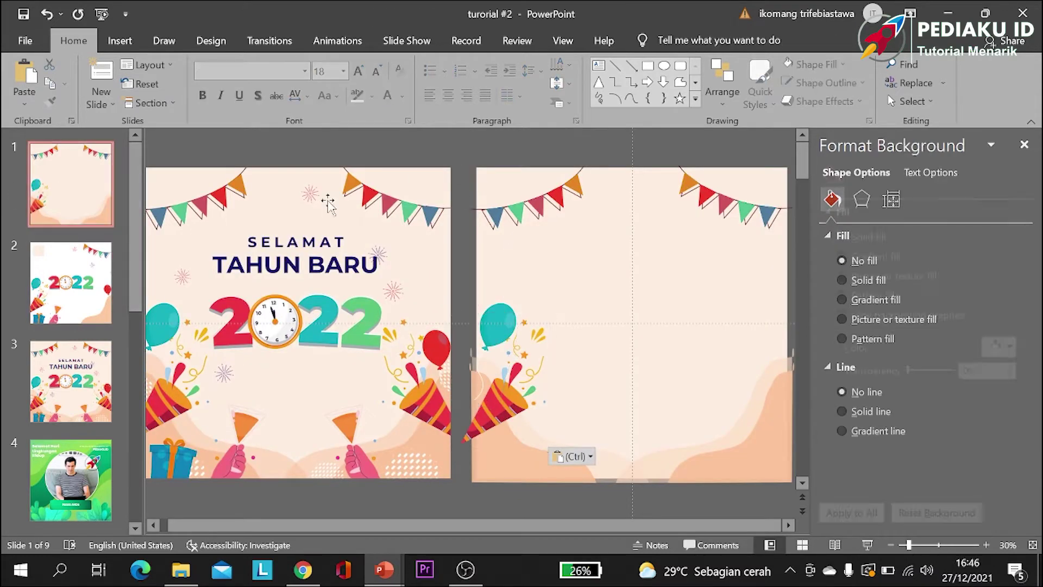
Step: Copy the gift box, both hand-held glasses and the right party popper from slide 3 onto slide 1
click(97, 377)
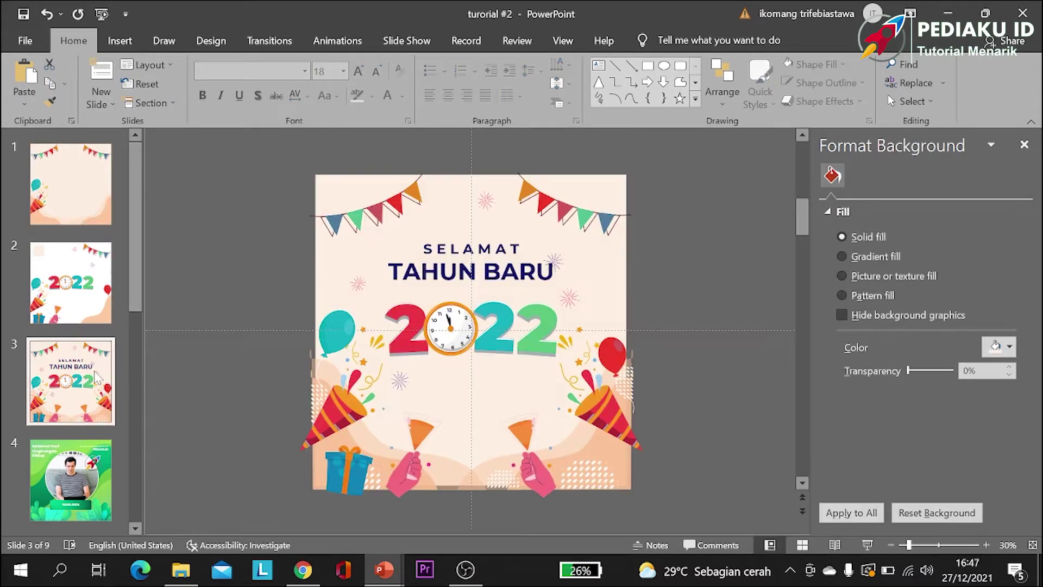
click(411, 458)
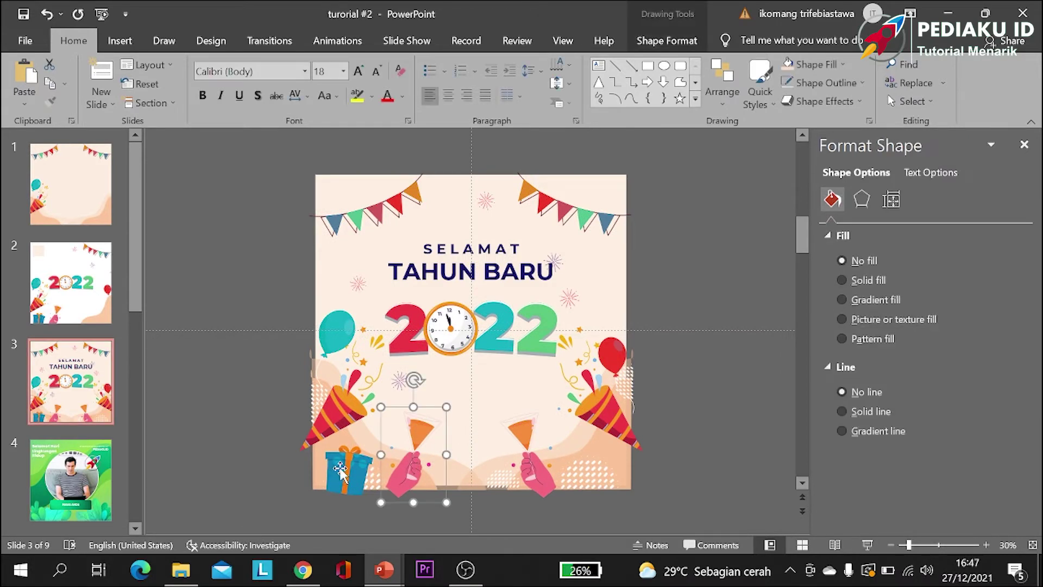
shift+click(340, 470)
shift+click(530, 470)
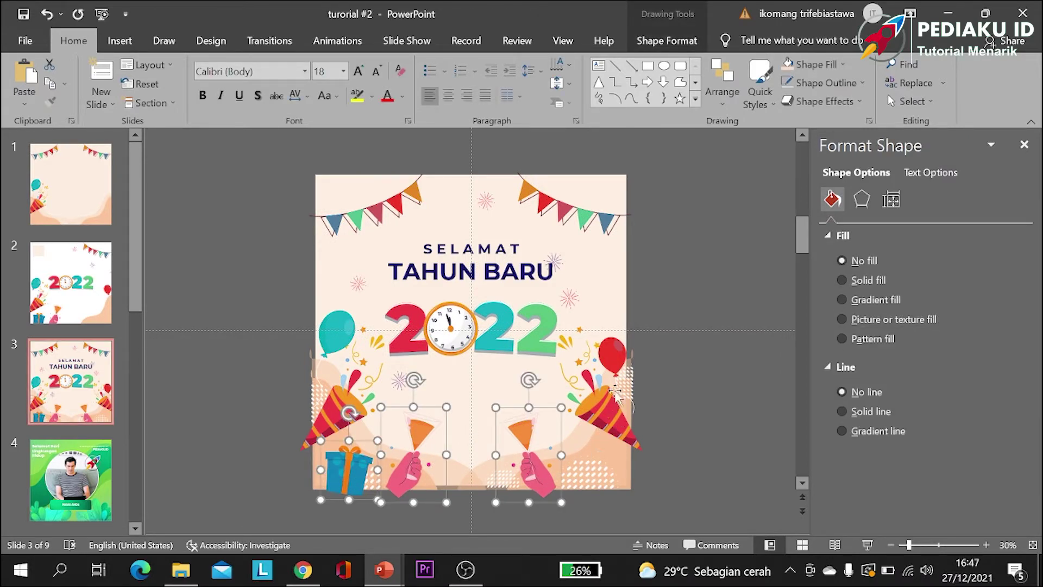
shift+click(617, 395)
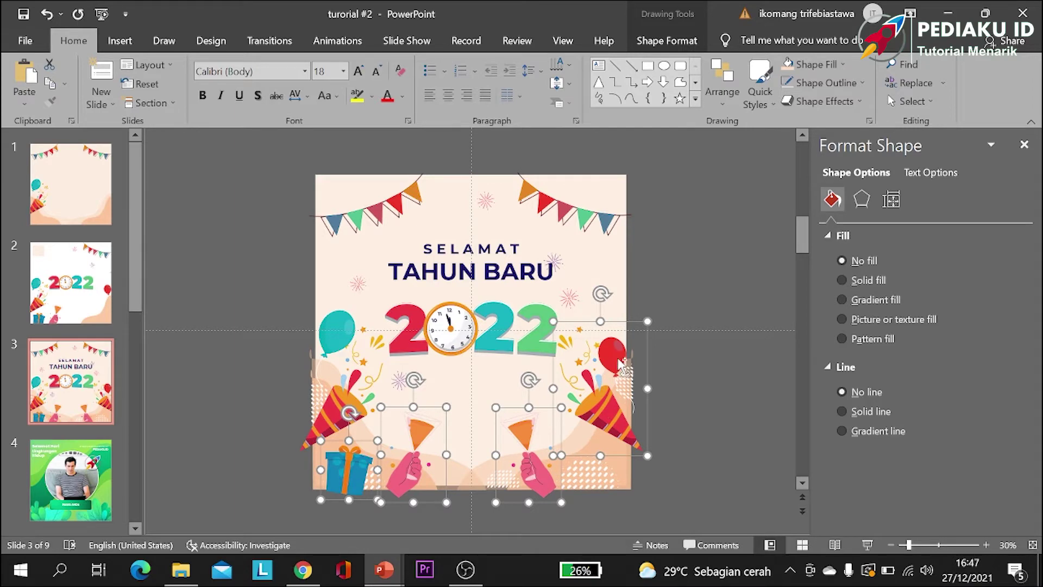
click(98, 201)
key(ctrl+v)
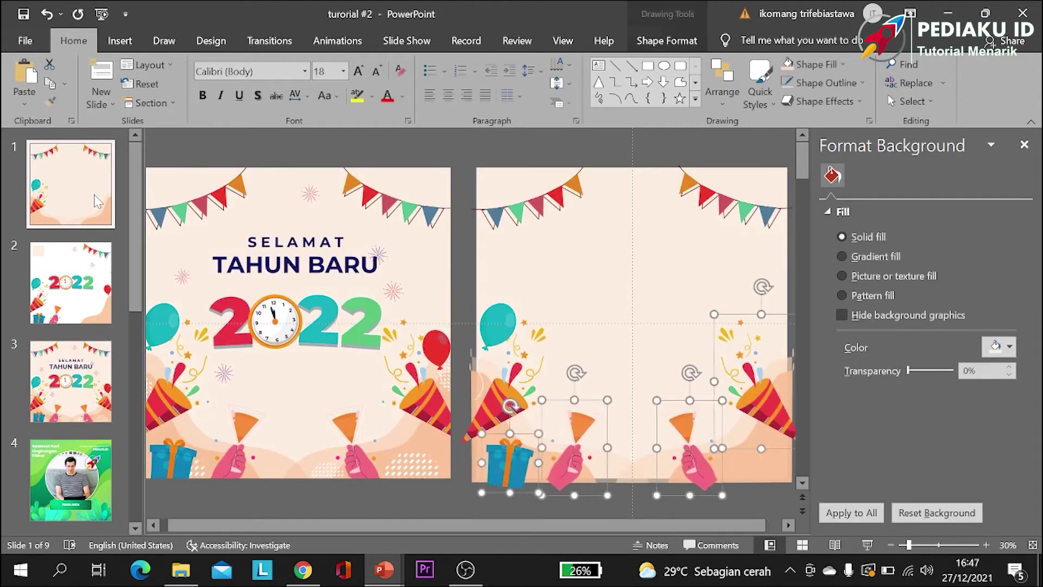
click(392, 498)
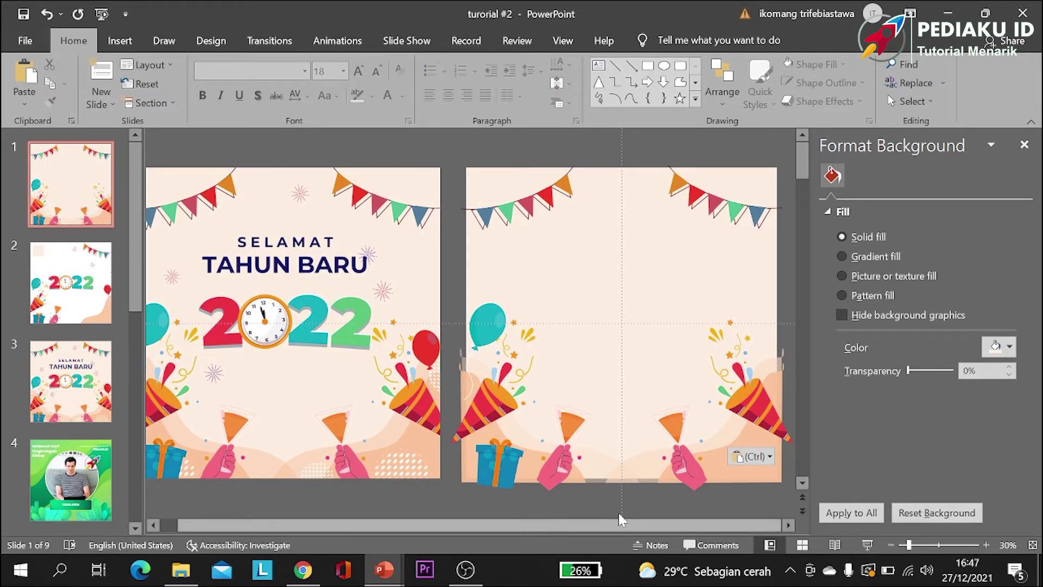
Step: Copy the red balloon from slide 2 onto slide 1
click(71, 283)
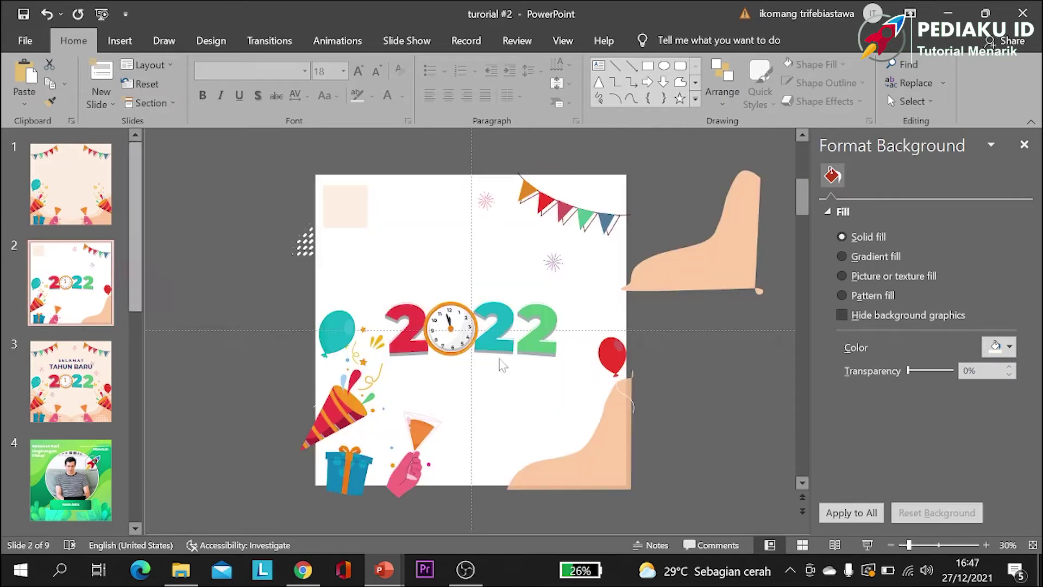
click(608, 356)
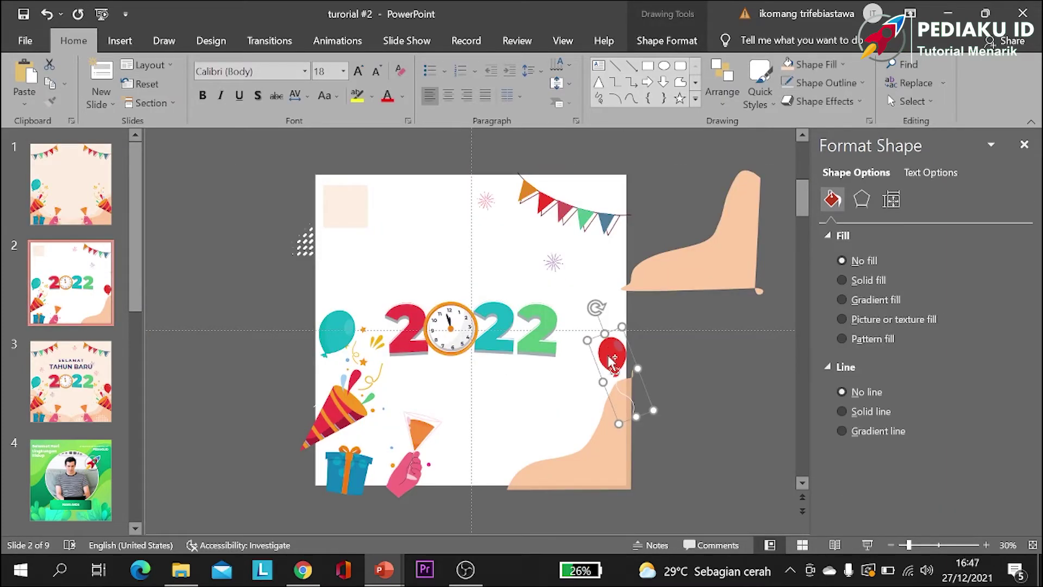
click(90, 187)
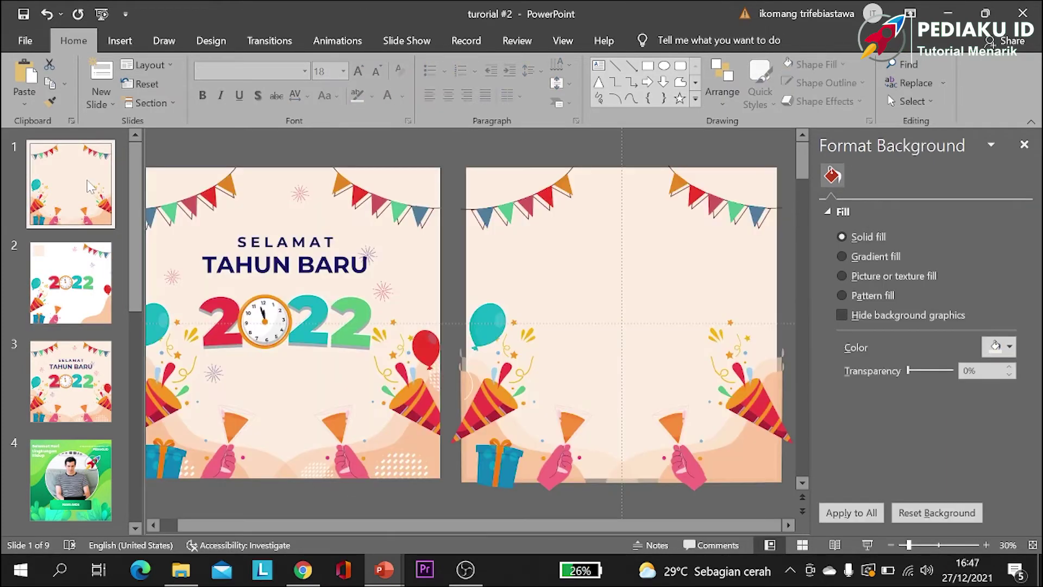
key(ctrl+v)
click(381, 500)
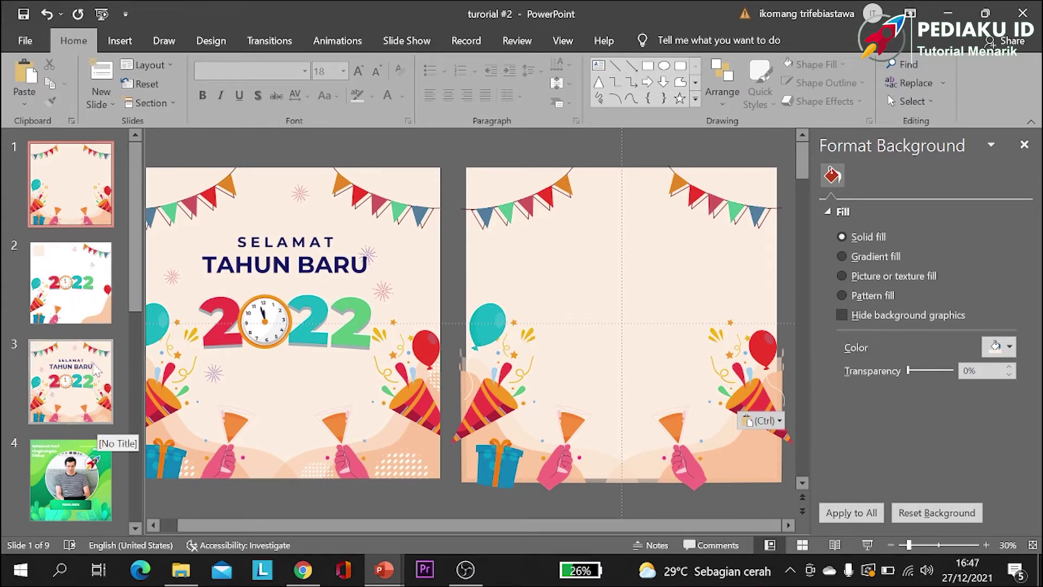
click(90, 402)
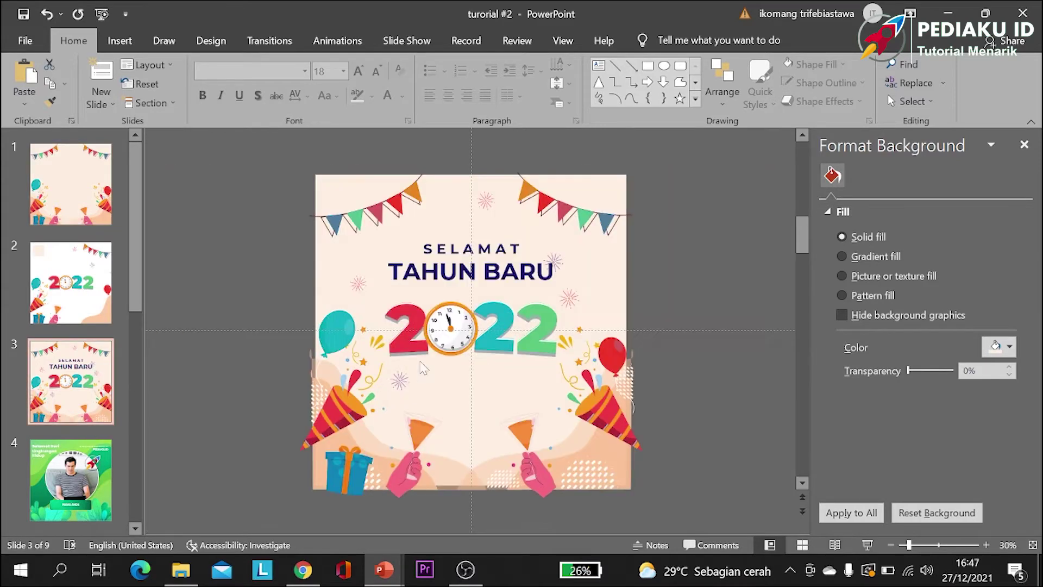
Step: Paste the SELAMAT TAHUN BARU title and 2022 clock graphic onto slide 1
click(457, 315)
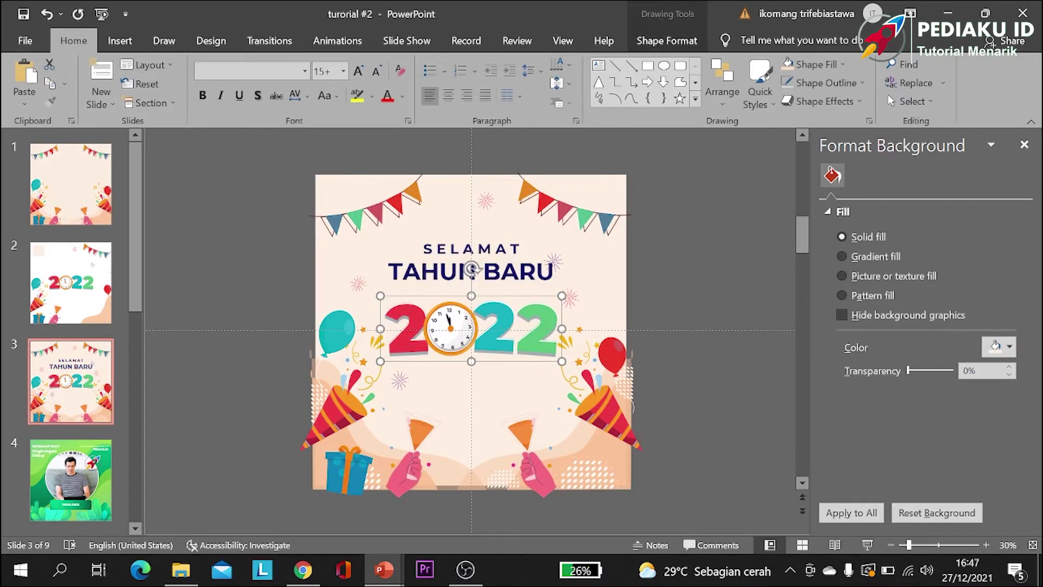
shift+click(472, 268)
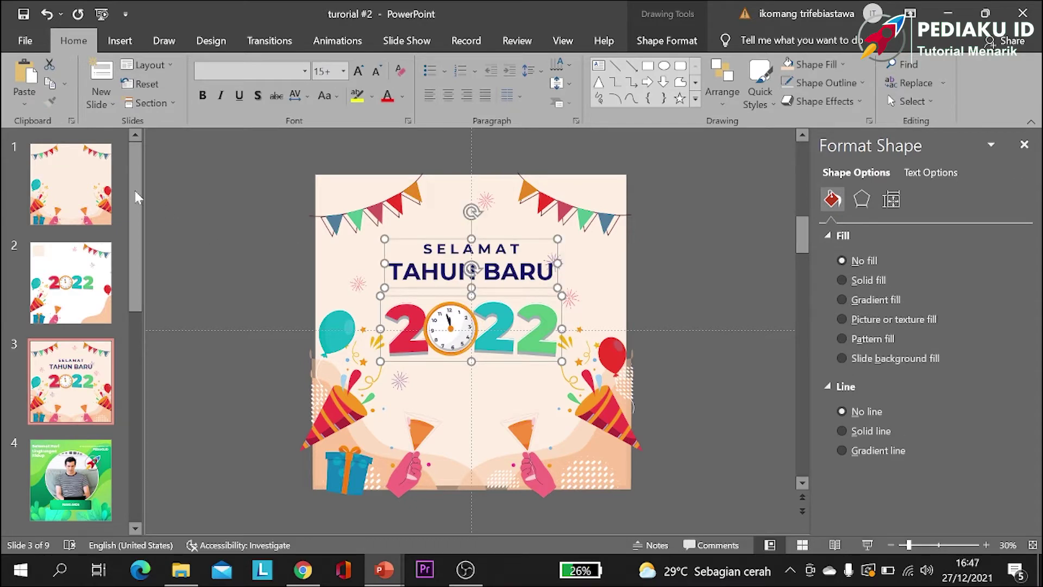
click(81, 184)
key(ctrl+v)
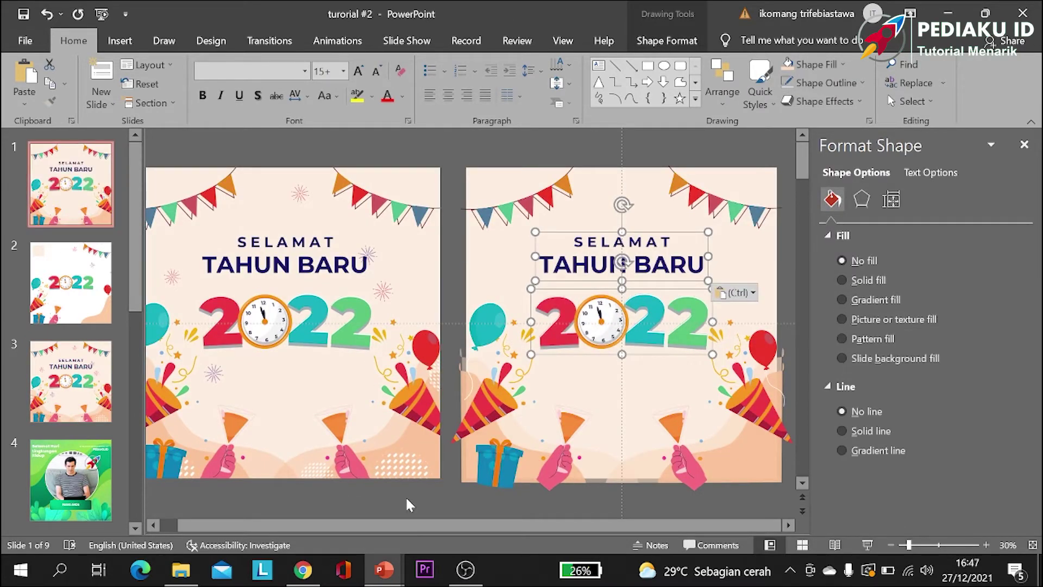
click(408, 505)
Step: Copy two small fireworks from slide 2 onto slide 1, undoing an accidental paste
click(93, 294)
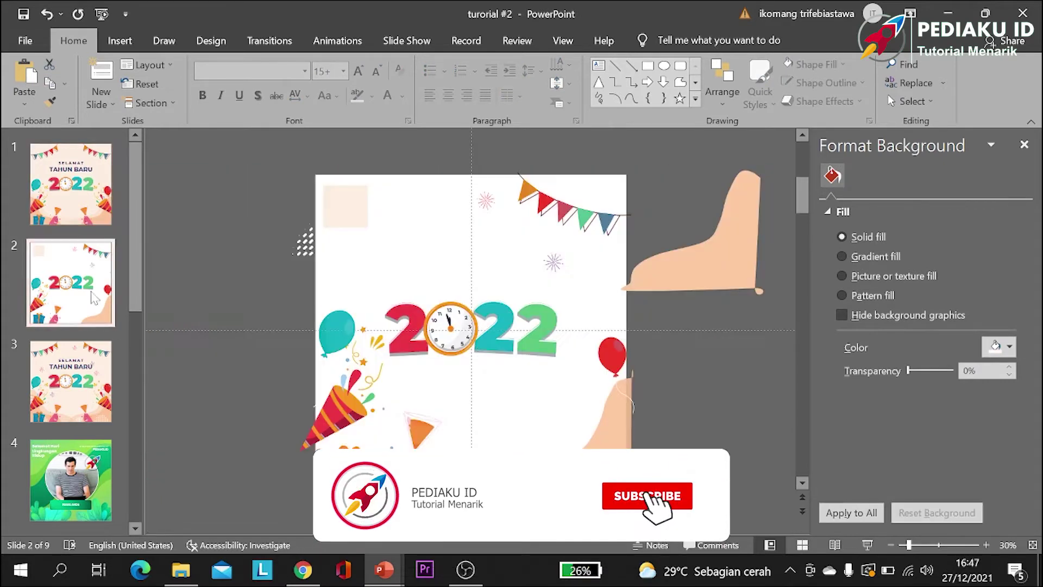
click(553, 264)
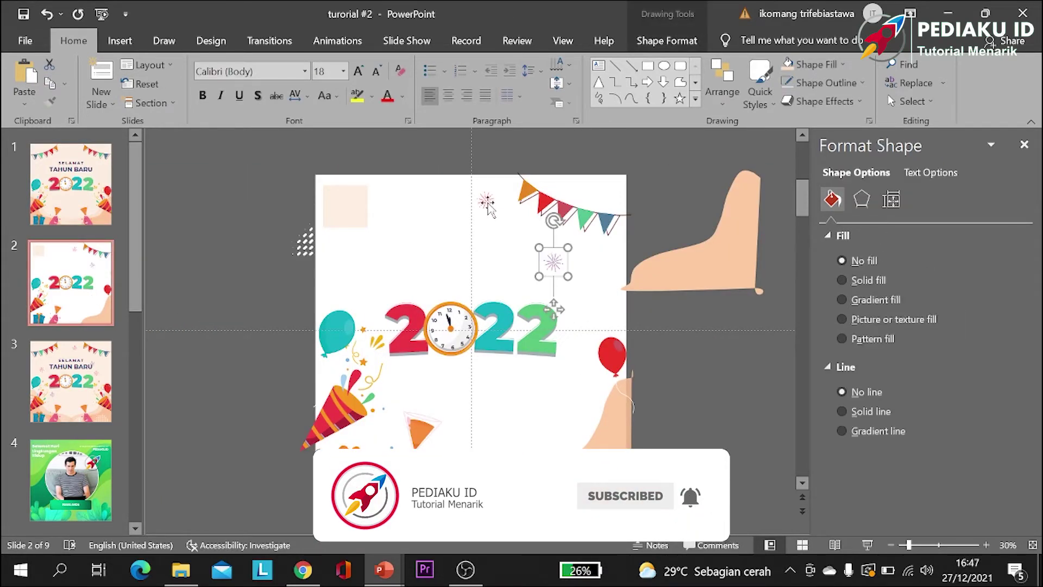
shift+click(487, 205)
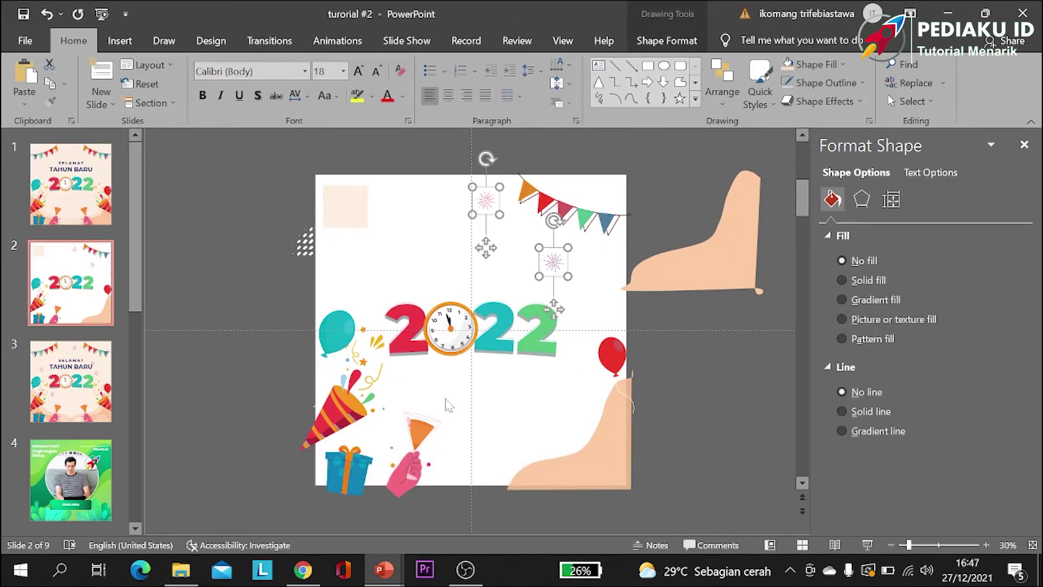
key(ctrl+v)
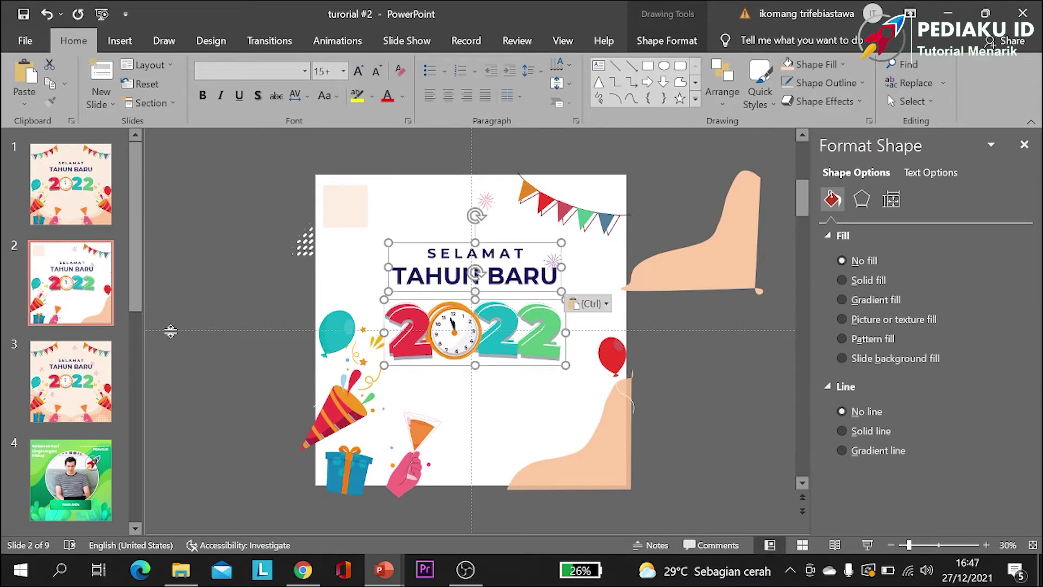
key(ctrl+z)
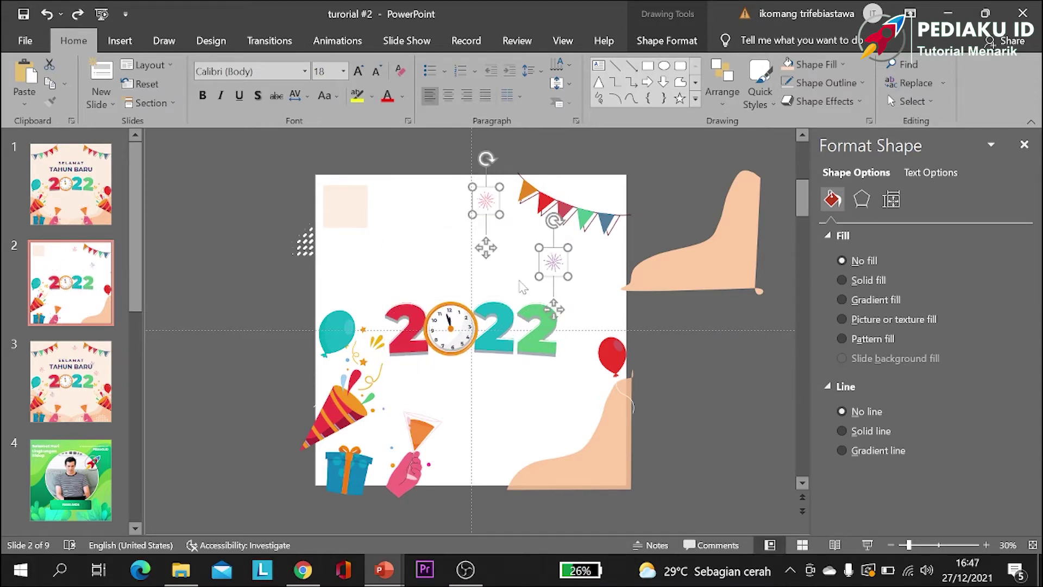
click(81, 220)
key(ctrl+v)
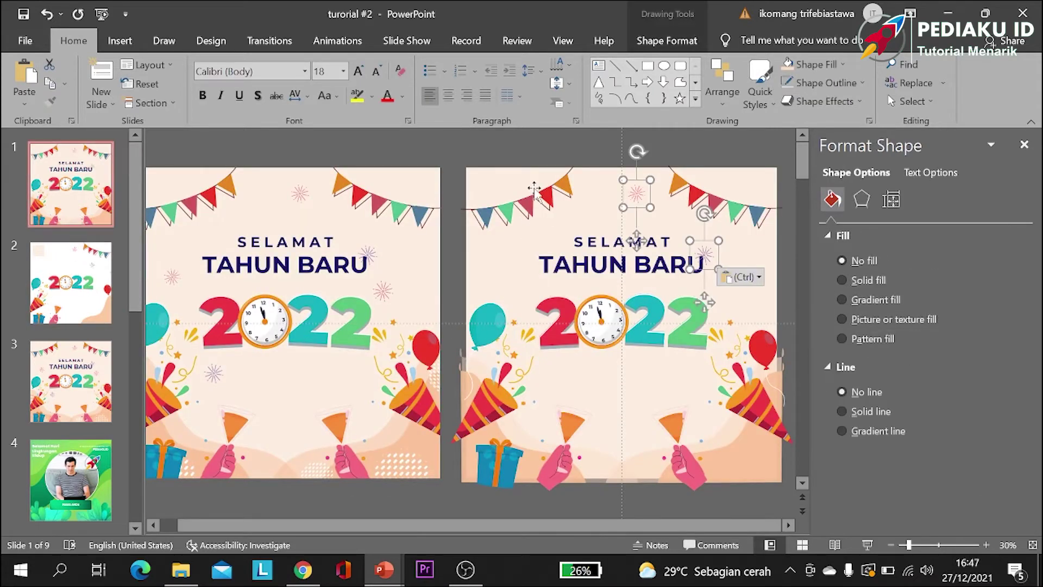
click(618, 347)
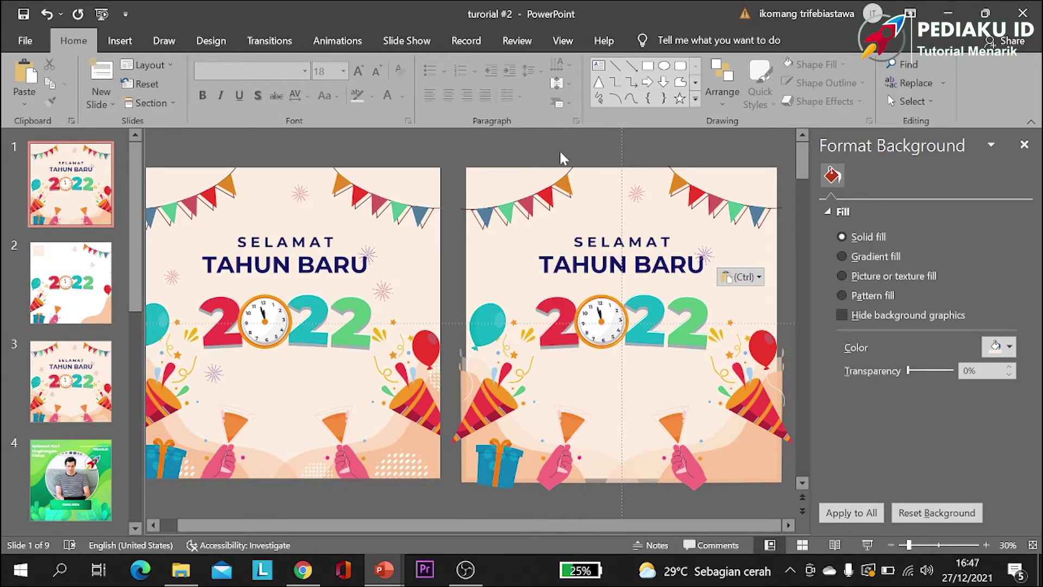
click(637, 194)
click(556, 158)
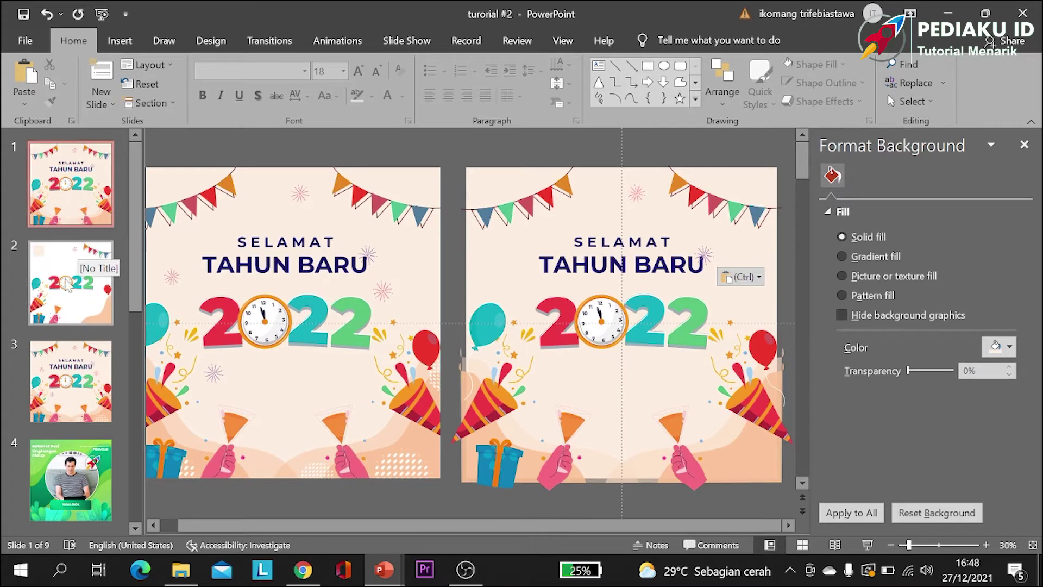
Step: Copy two more small fireworks from slide 3 onto slide 1
click(76, 375)
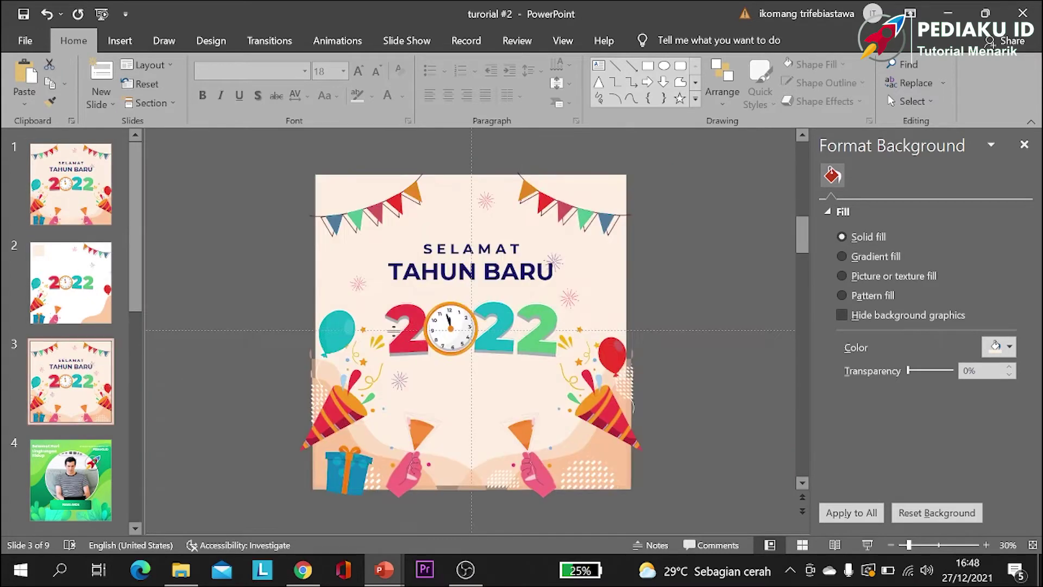
click(359, 284)
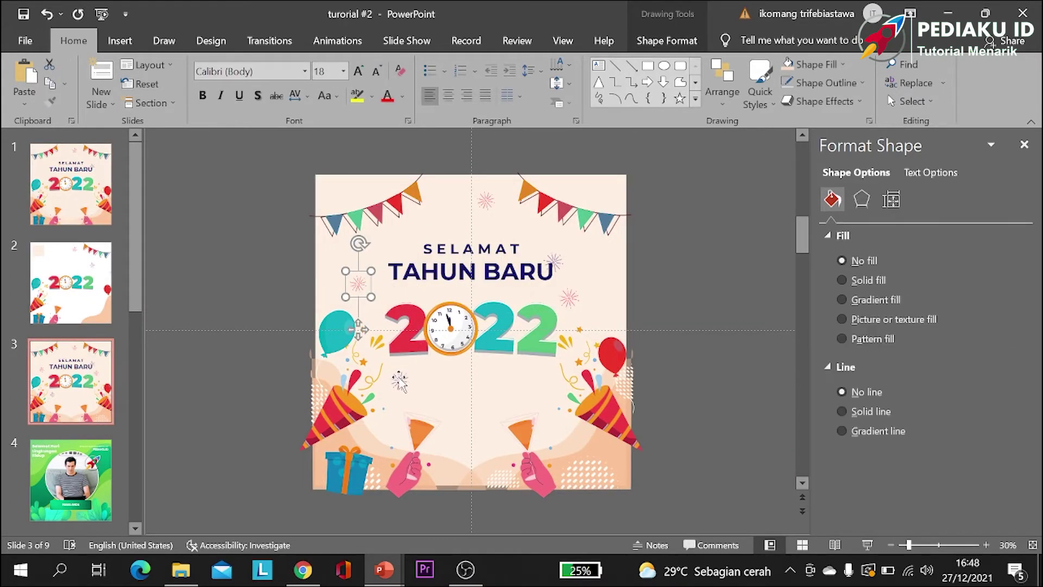
shift+click(399, 381)
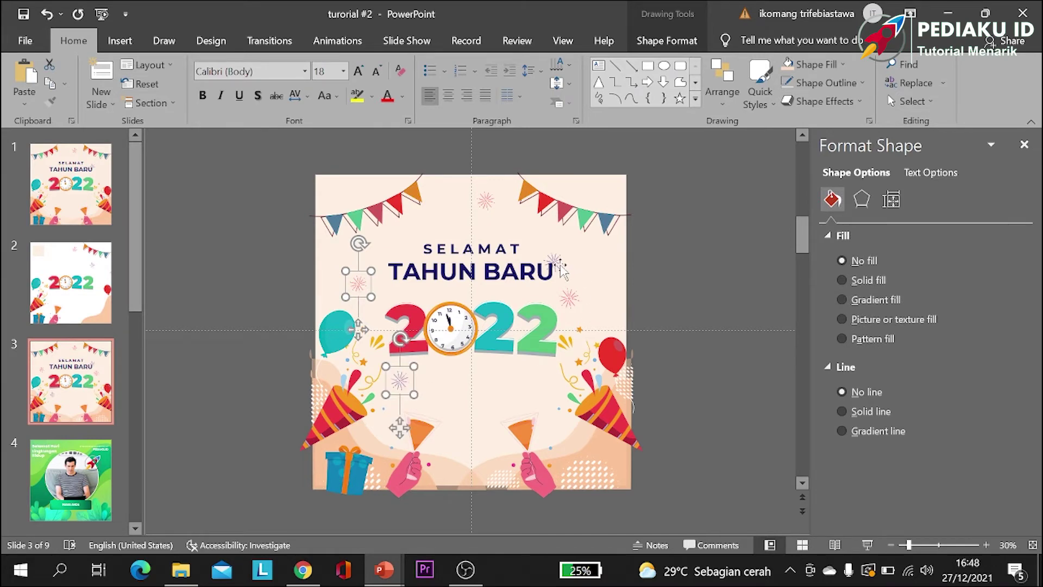
key(ctrl+c)
click(82, 185)
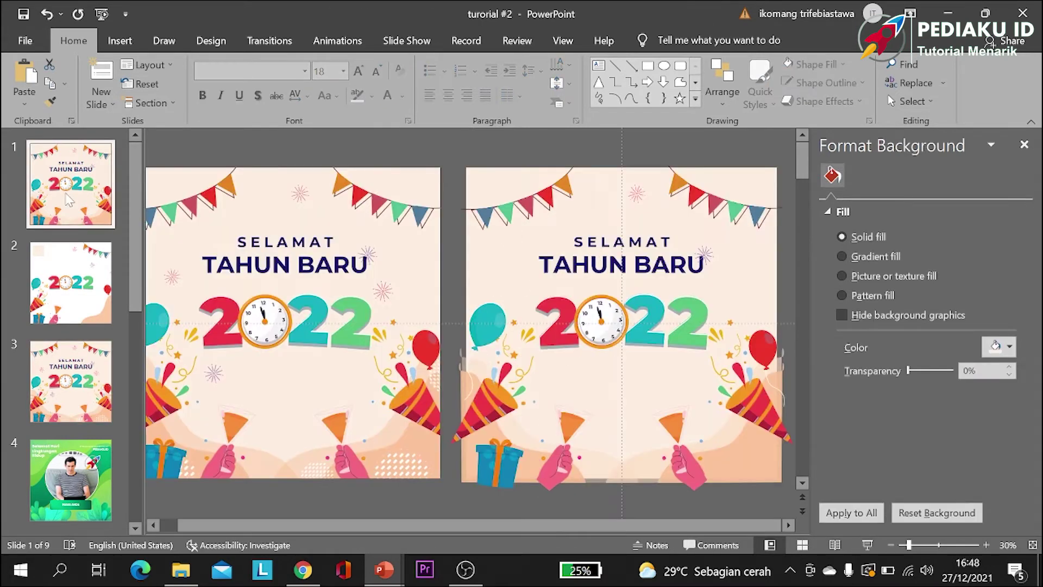
key(ctrl+v)
click(554, 163)
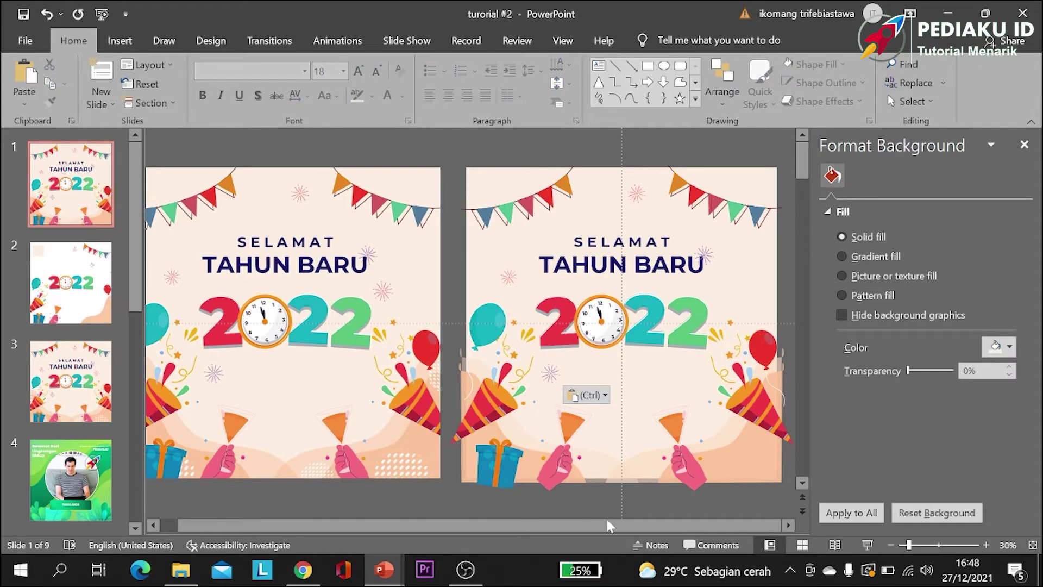
Step: Preview slide 1 full screen, then gather slide 3's dotted patches, side confetti and gift box
click(866, 545)
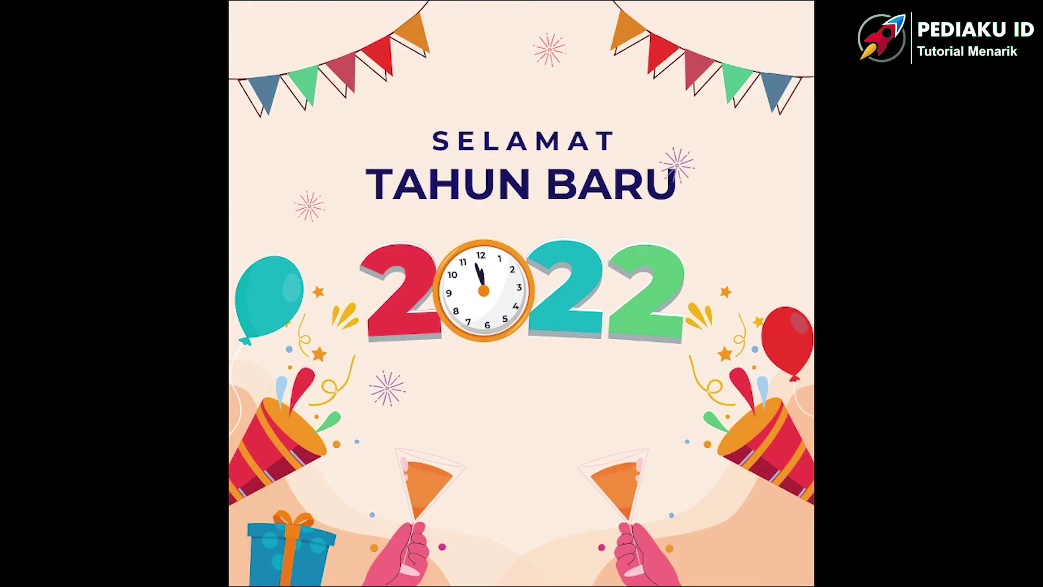
key(Escape)
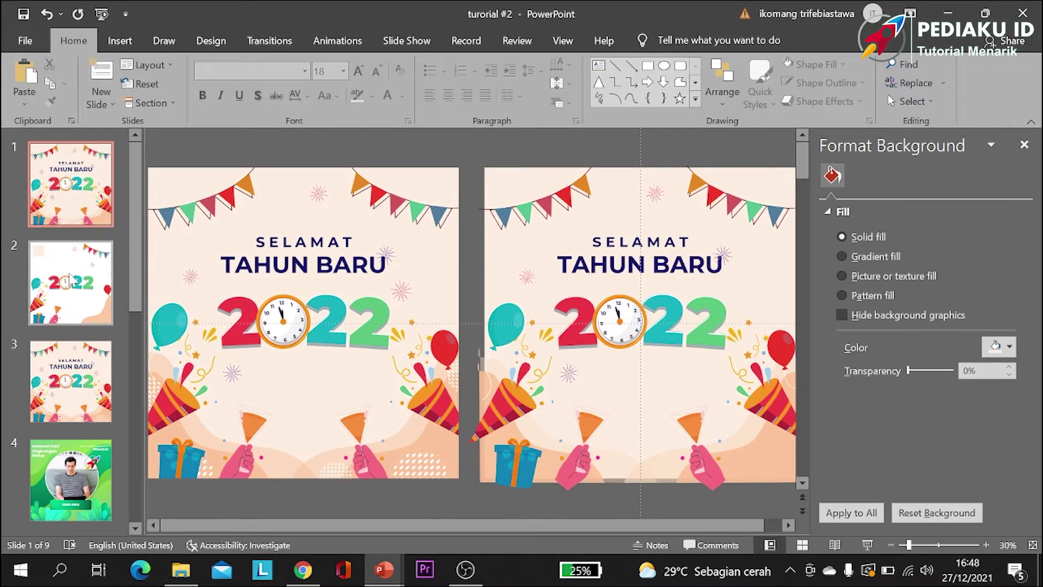
click(100, 375)
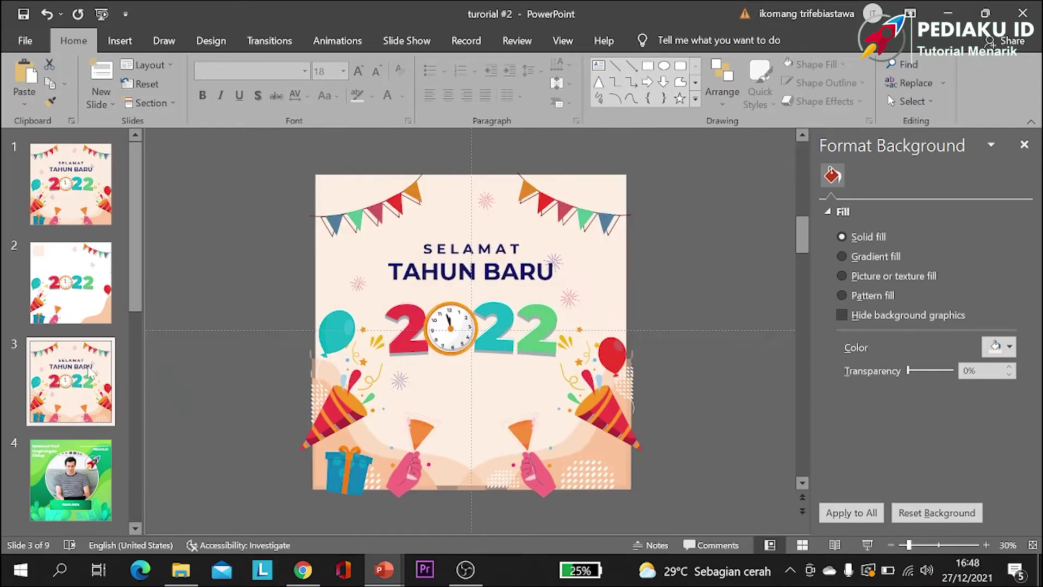
click(590, 481)
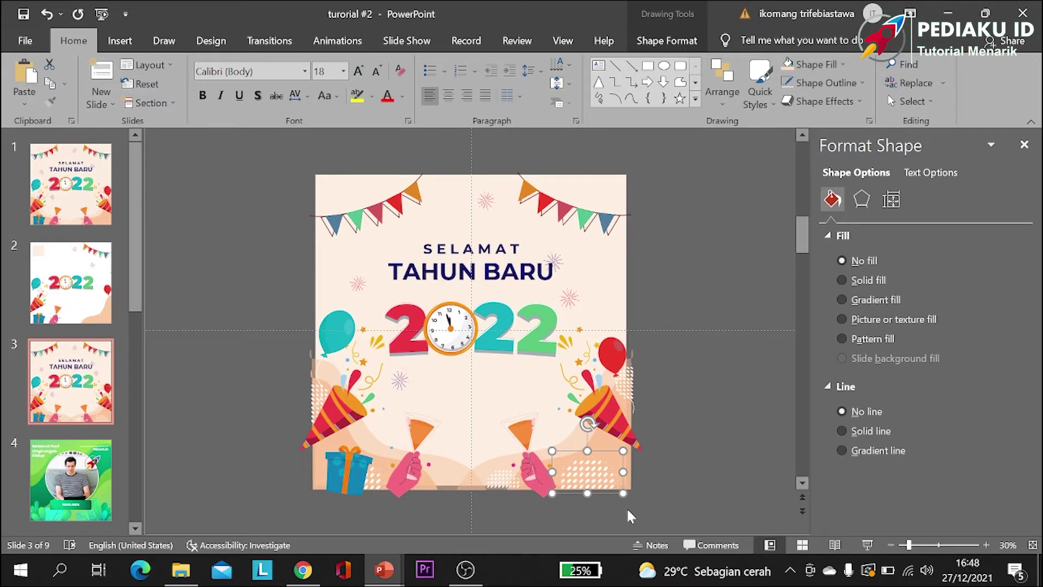
drag(637, 517, 466, 453)
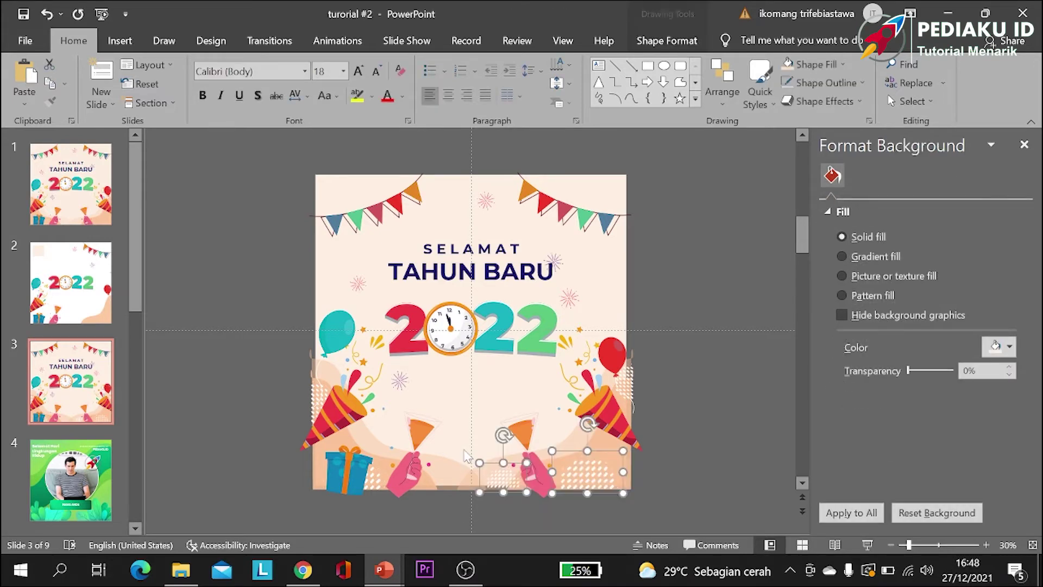
shift+click(631, 383)
shift+click(630, 383)
shift+click(630, 383)
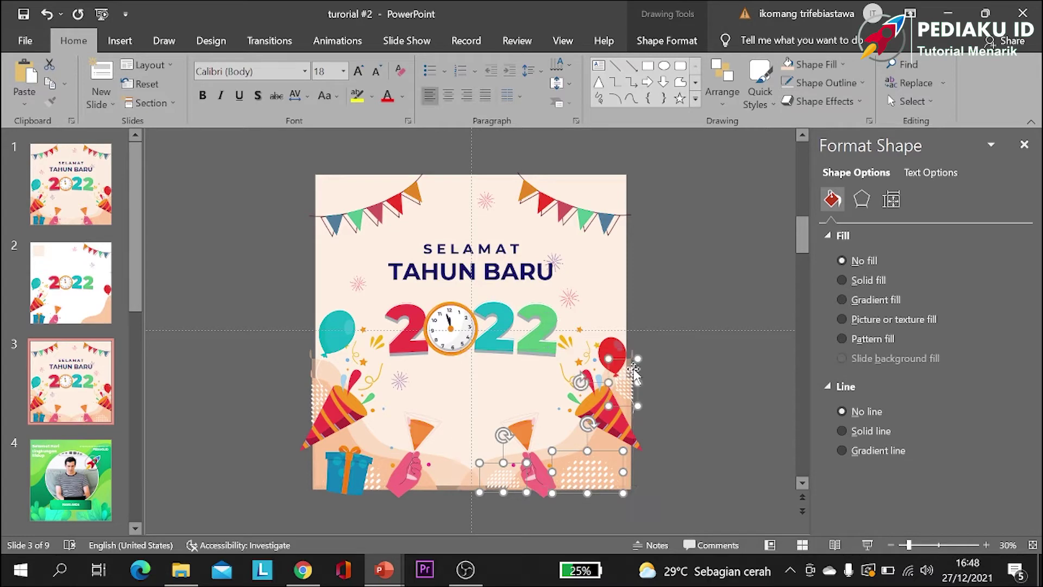
shift+click(311, 387)
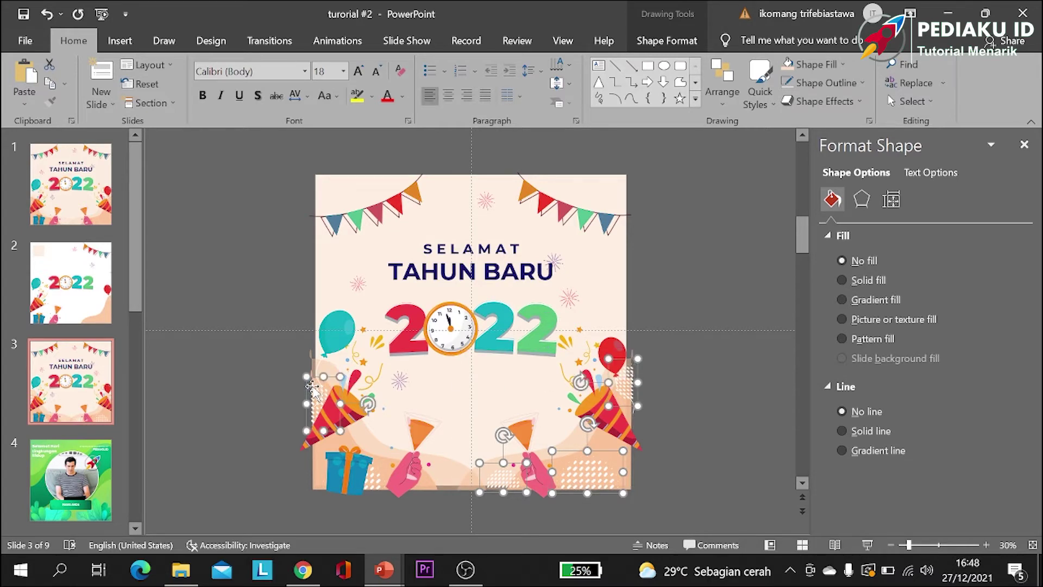
shift+click(379, 489)
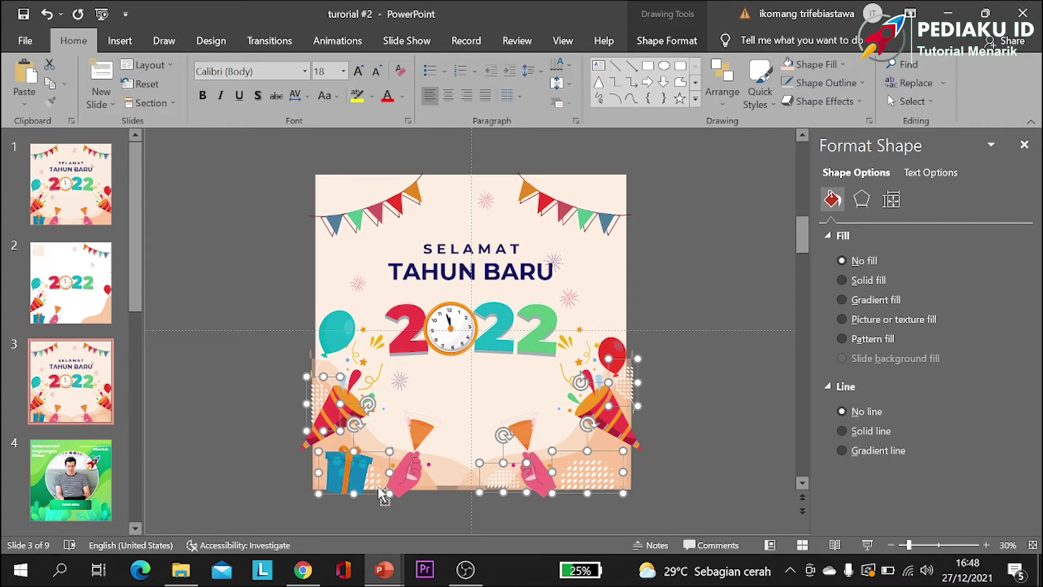
click(102, 199)
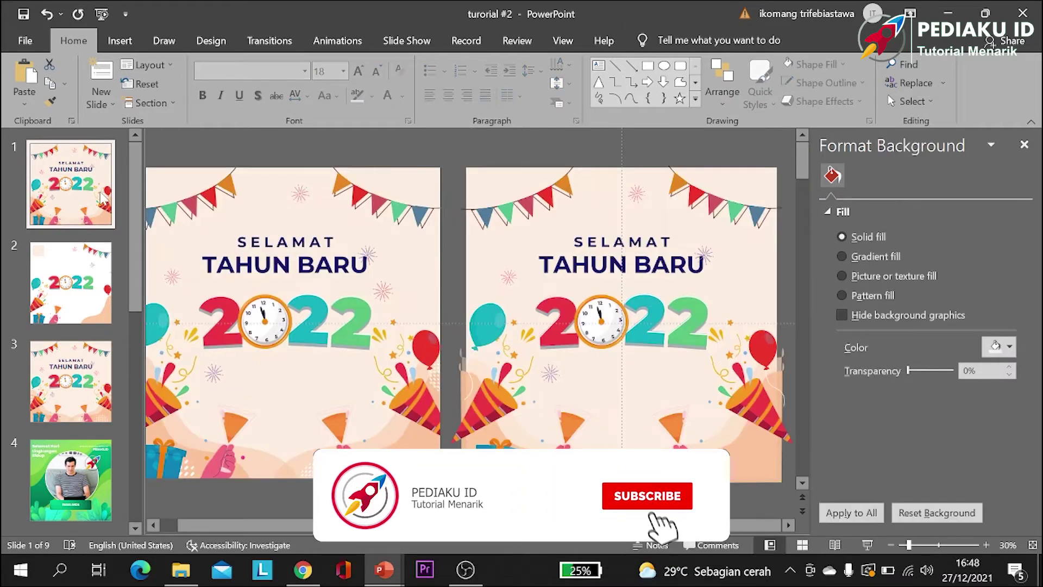
Step: Paste the decorations onto slide 1 and bring the balloon-and-confetti shape to the front
key(ctrl+v)
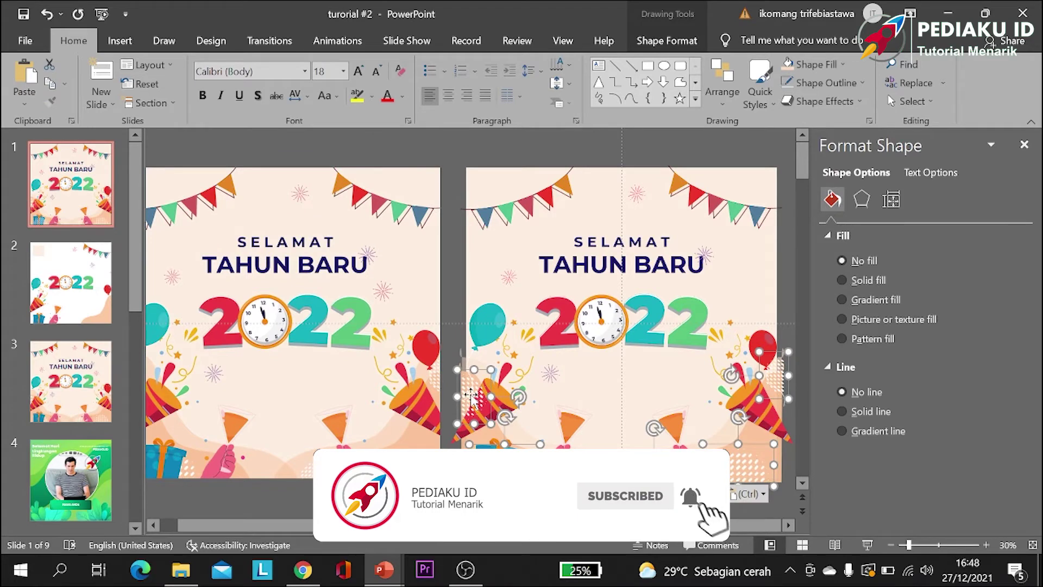
click(471, 396)
right_click(471, 398)
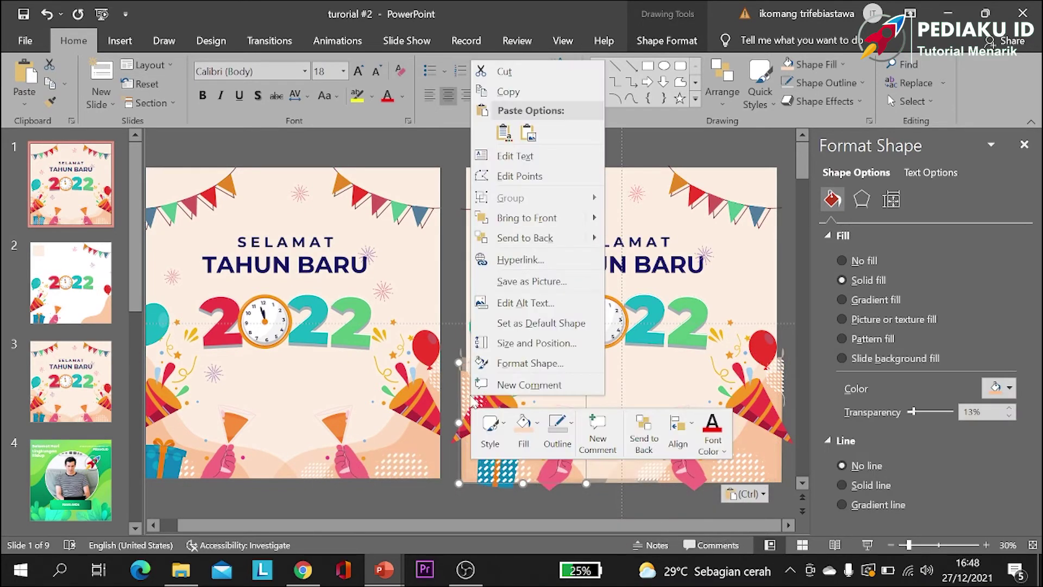
click(452, 424)
click(500, 405)
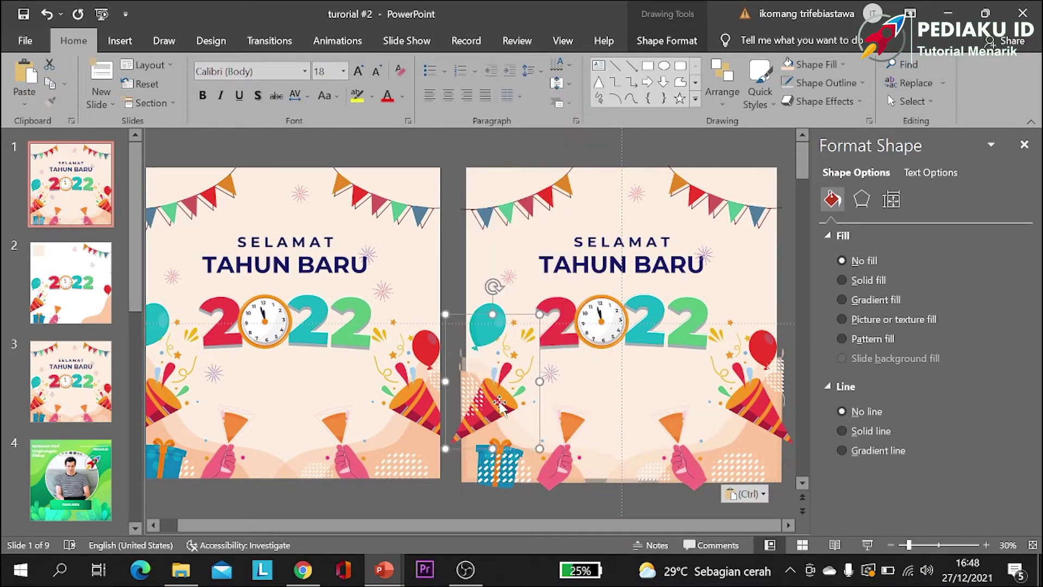
right_click(494, 414)
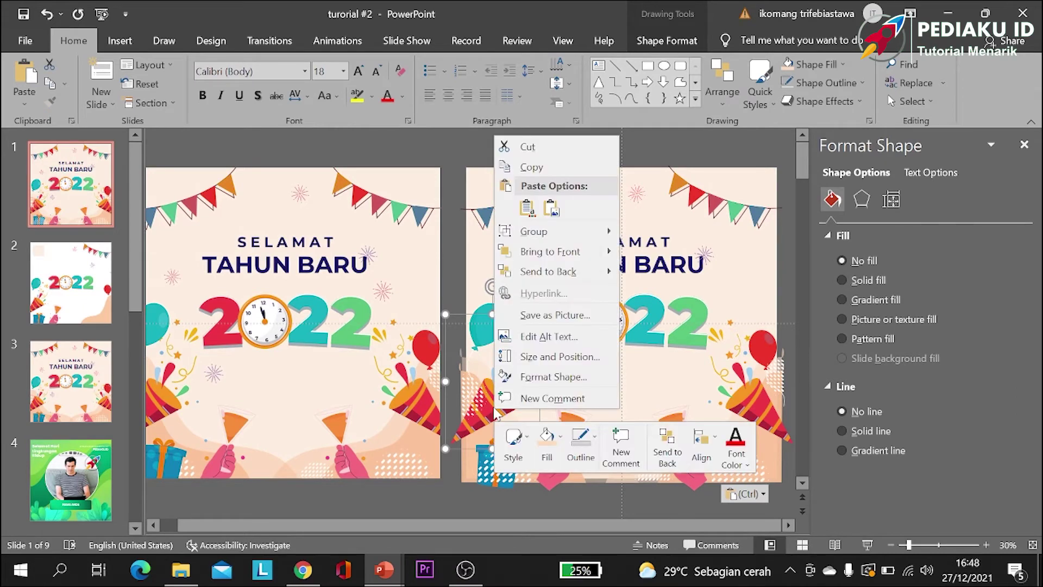
click(551, 252)
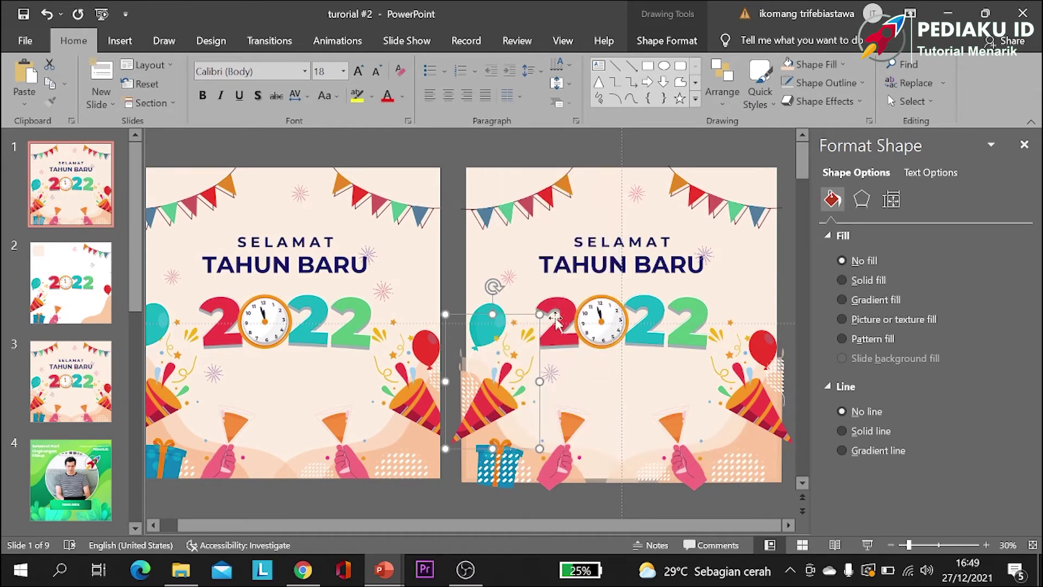
Step: Bring the gift box to the front and play slide 1 as a full-screen show
click(507, 486)
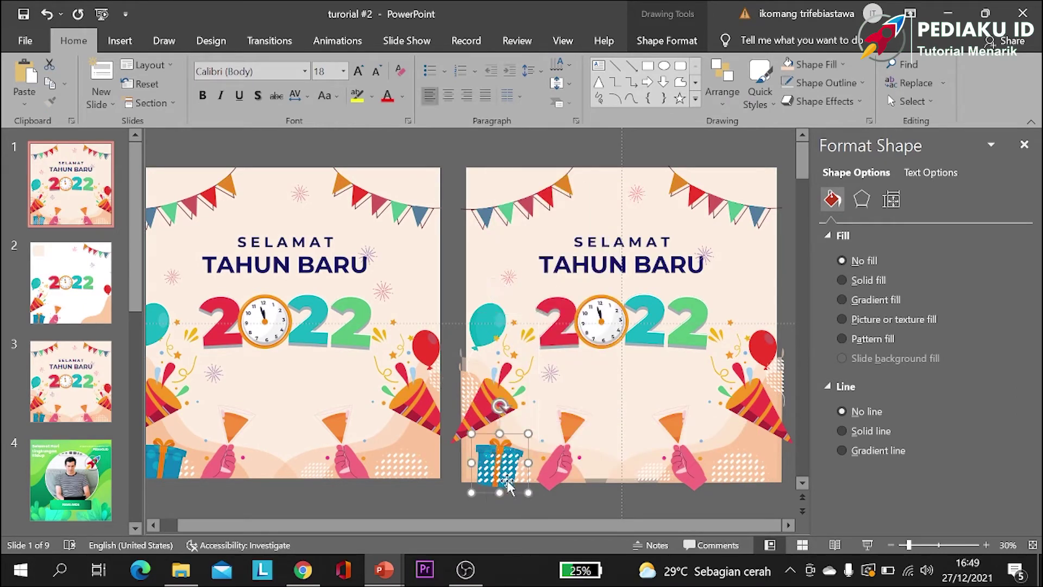
right_click(490, 448)
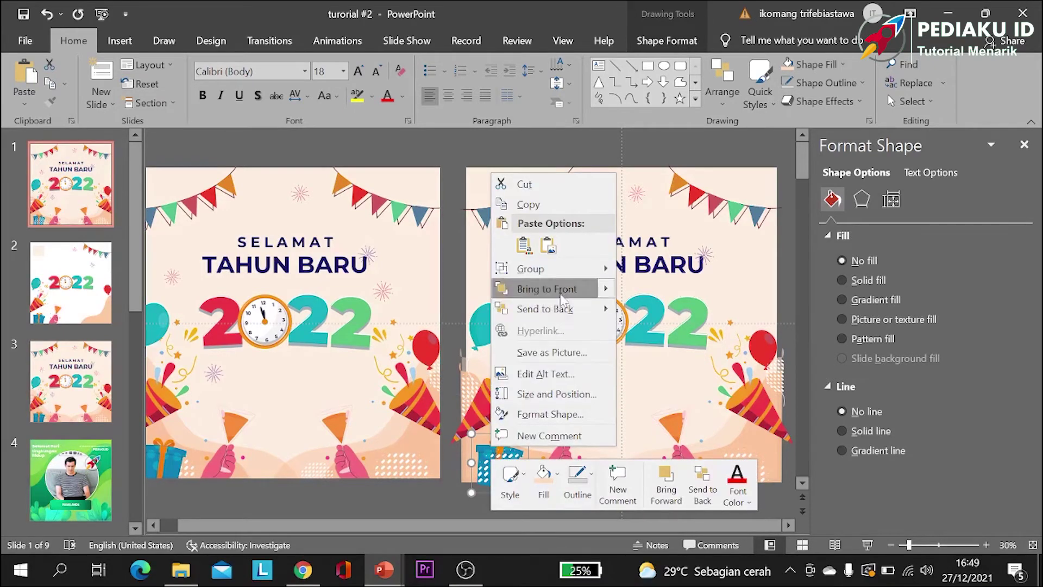
click(541, 289)
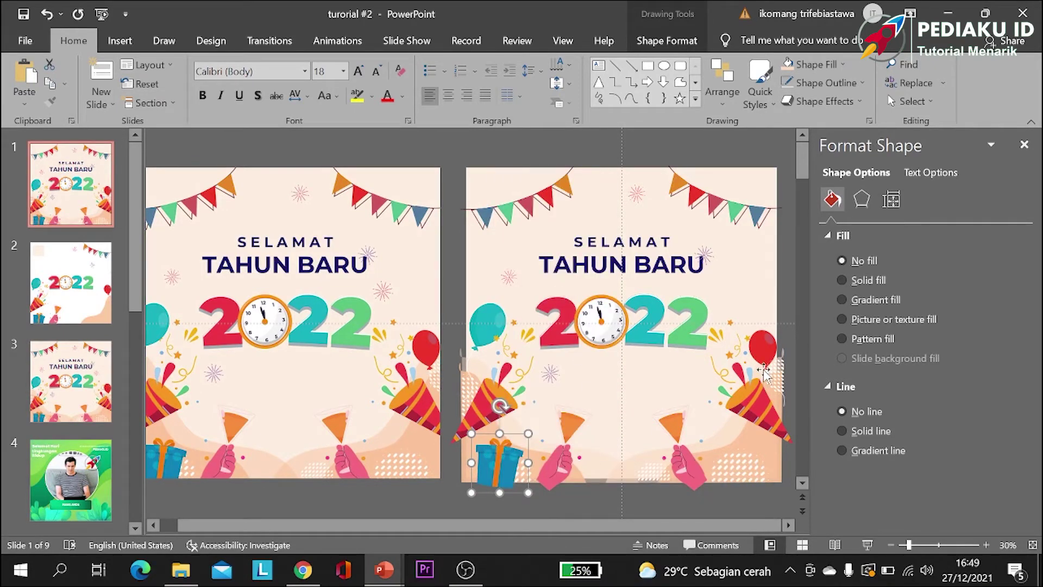
right_click(763, 352)
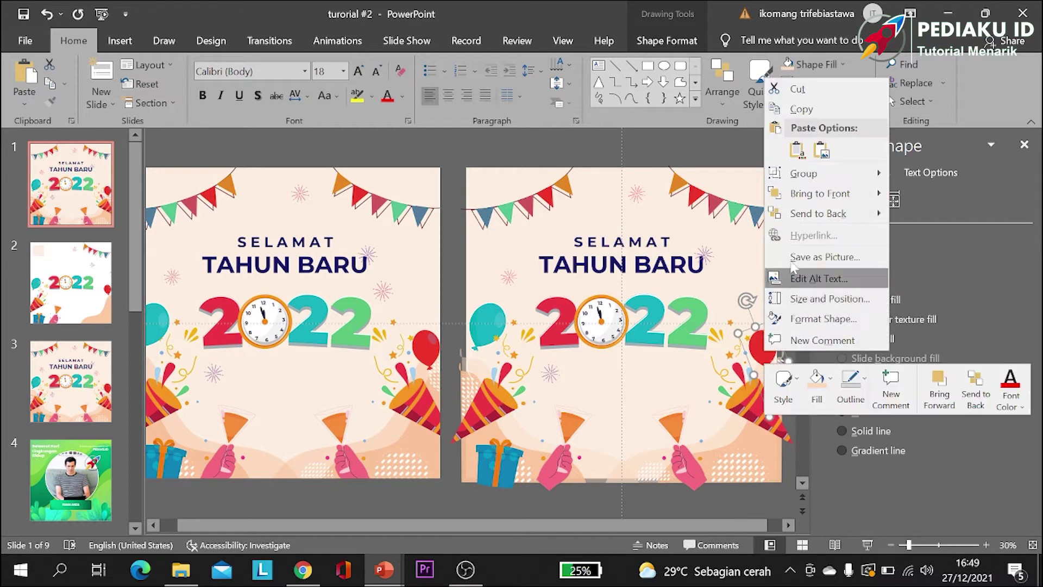
click(820, 211)
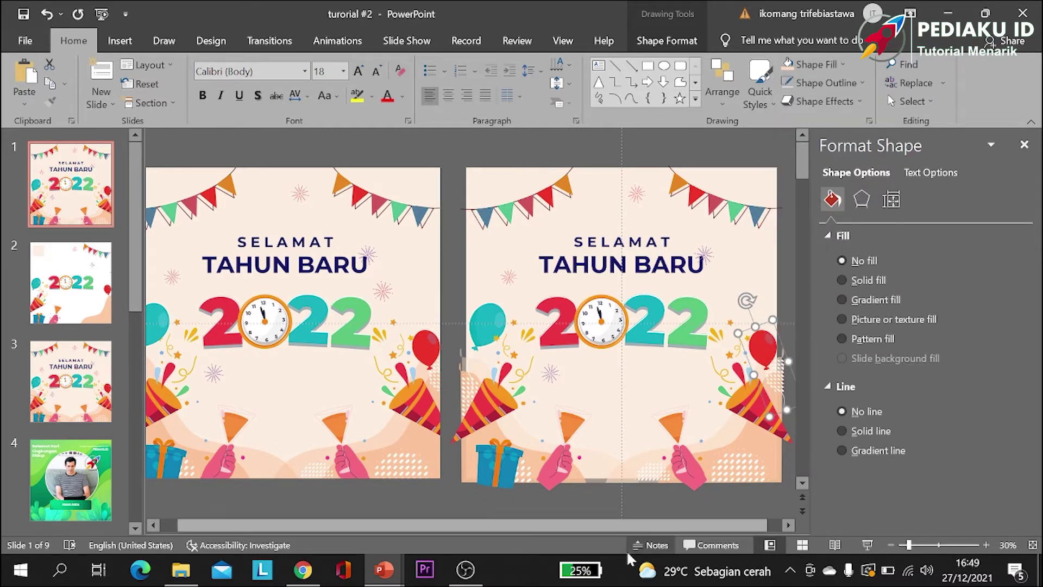
click(869, 543)
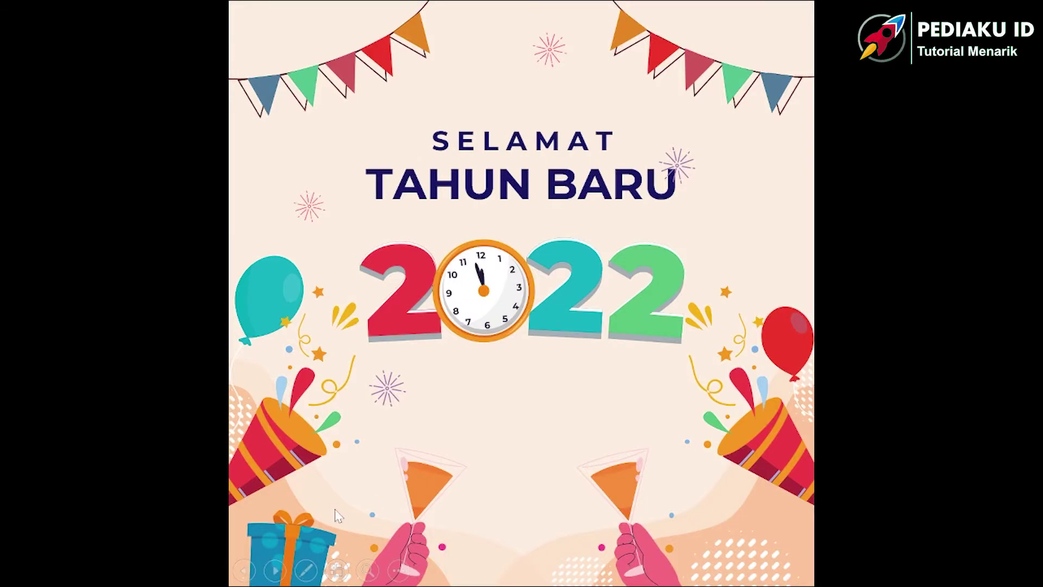
Step: End the full-screen slide show of slide 1
key(Escape)
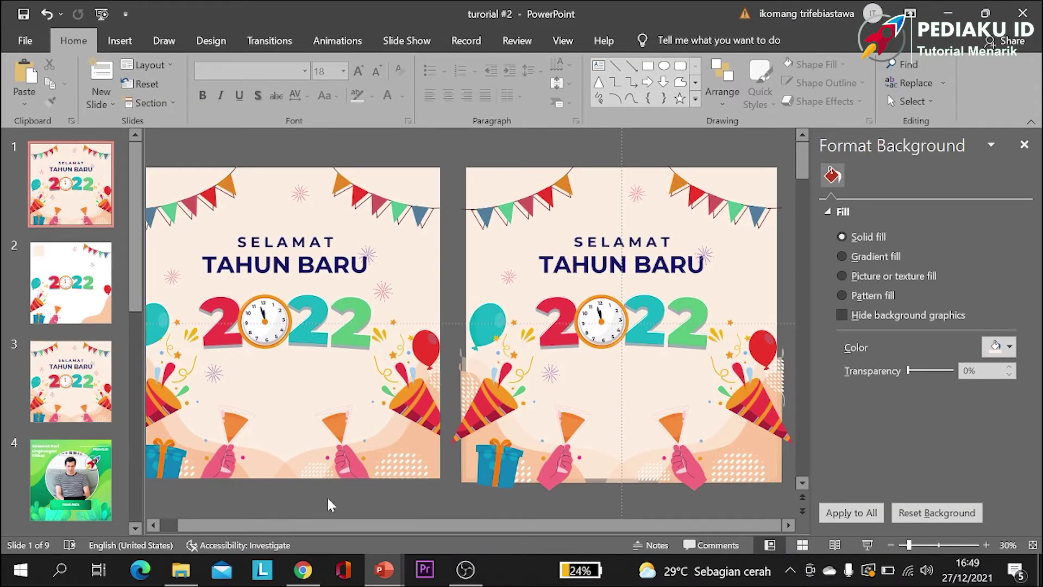
mouse_move(384, 570)
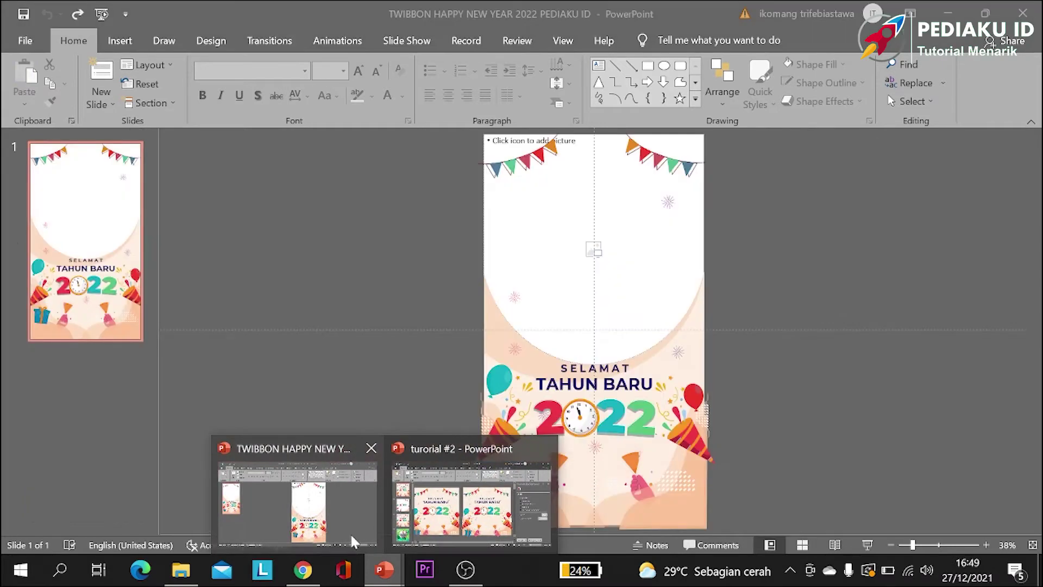
click(350, 532)
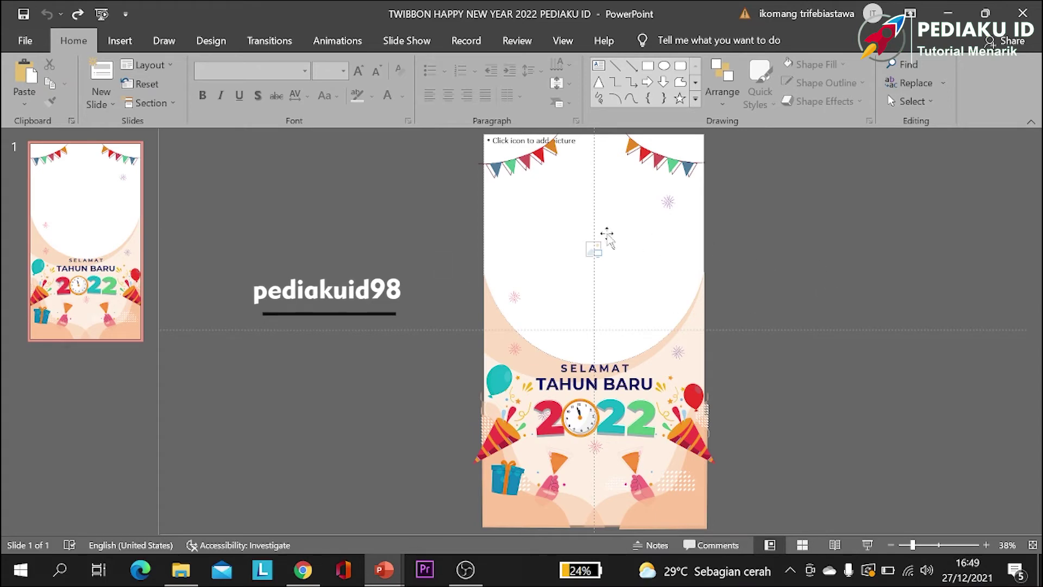
Step: Insert the smiling-woman photo pexels-moose-photos-1587009 into the twibbon's picture placeholder
click(595, 250)
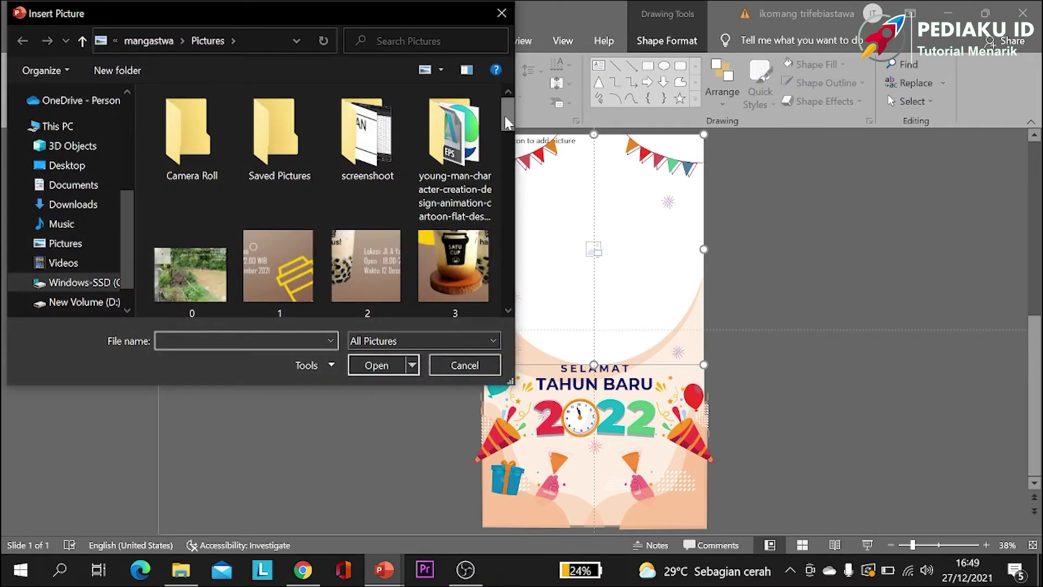
drag(506, 122, 505, 283)
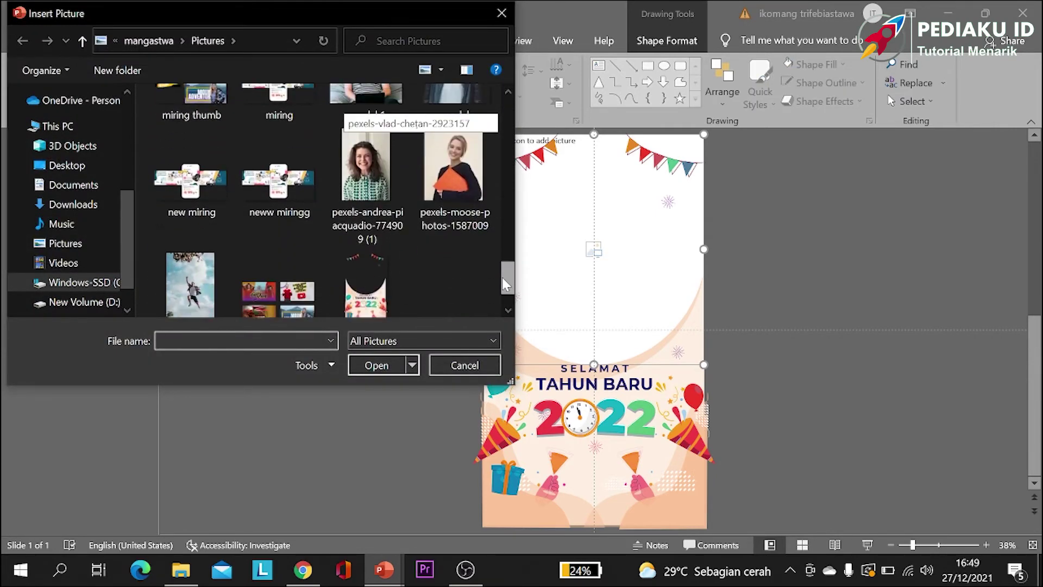
click(471, 175)
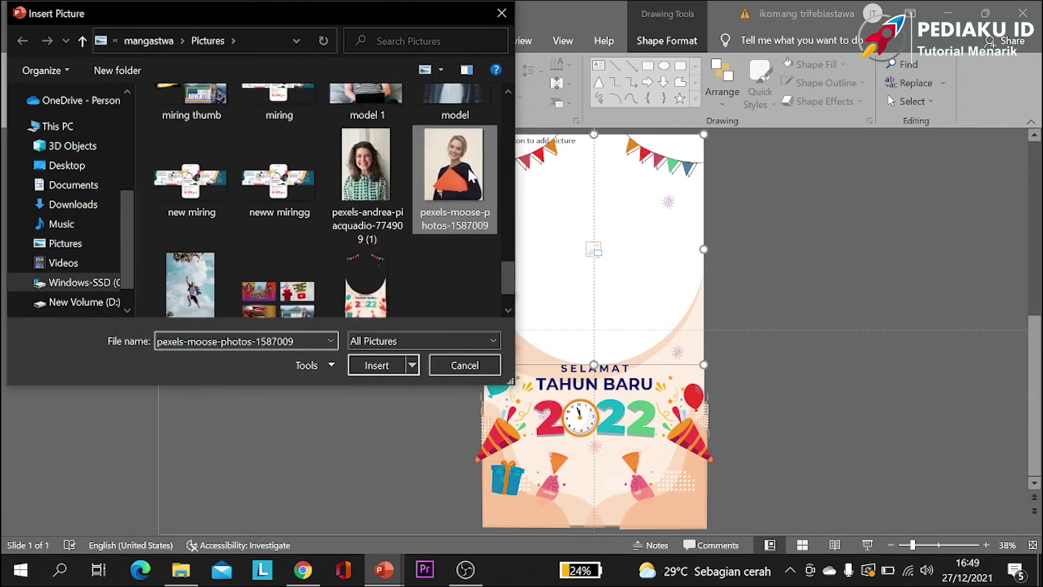
click(393, 365)
click(811, 267)
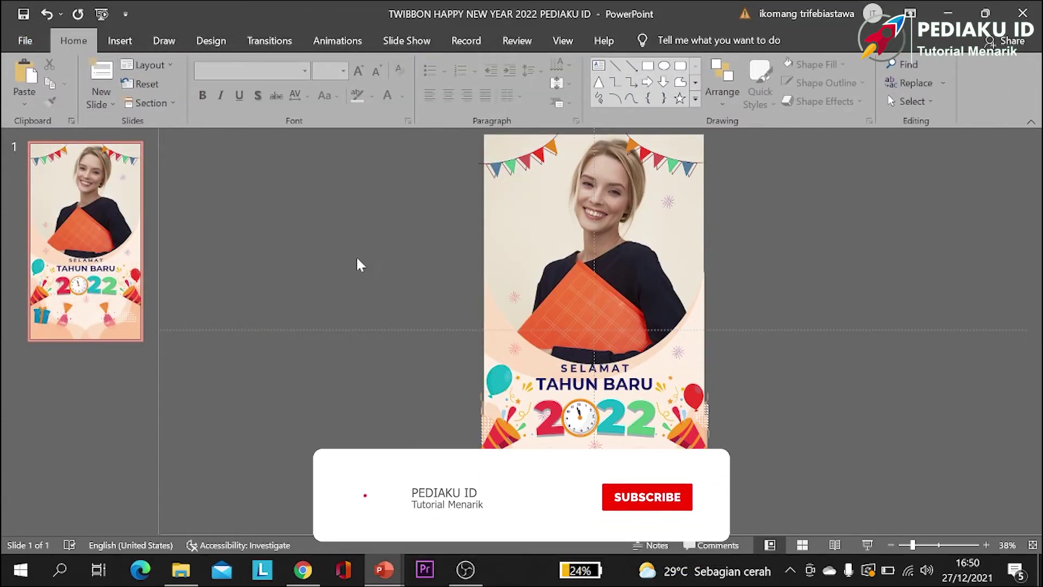
click(639, 262)
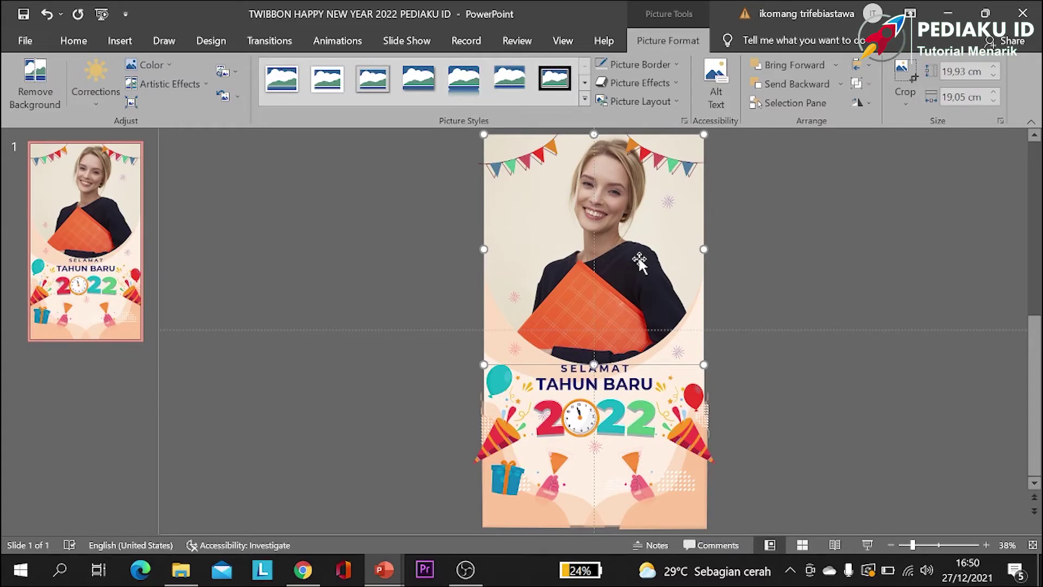
Step: Swap the twibbon photo for pexels-vlad-chețan-2923157, the man jumping against a cloudy sky
right_click(639, 262)
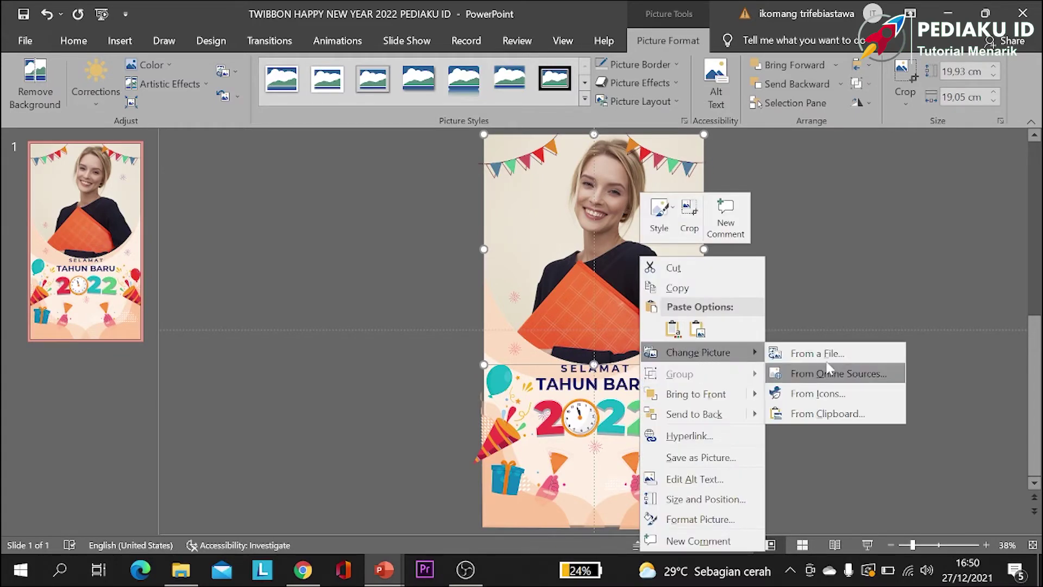
click(827, 354)
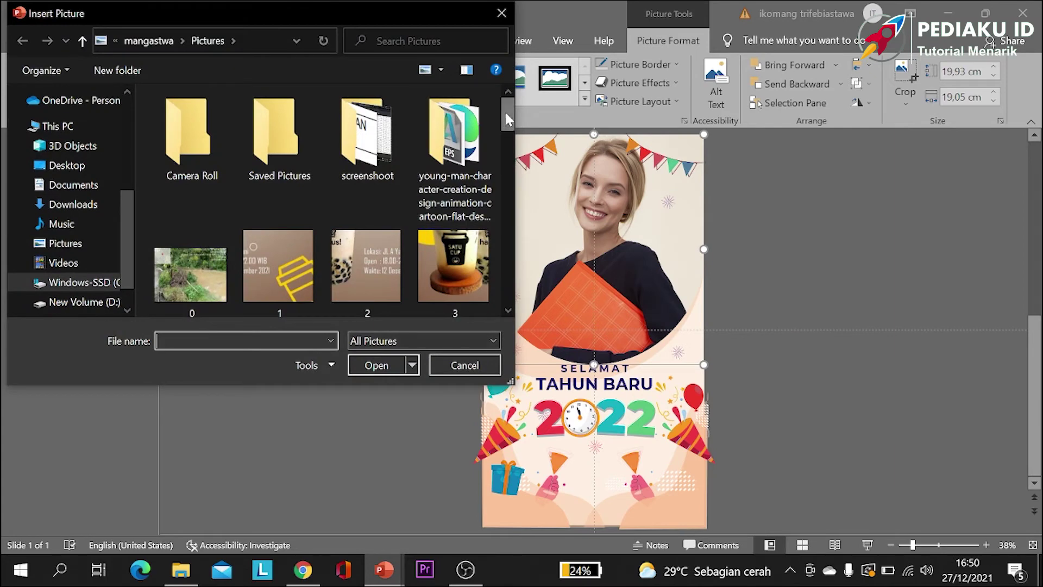
drag(506, 118, 506, 290)
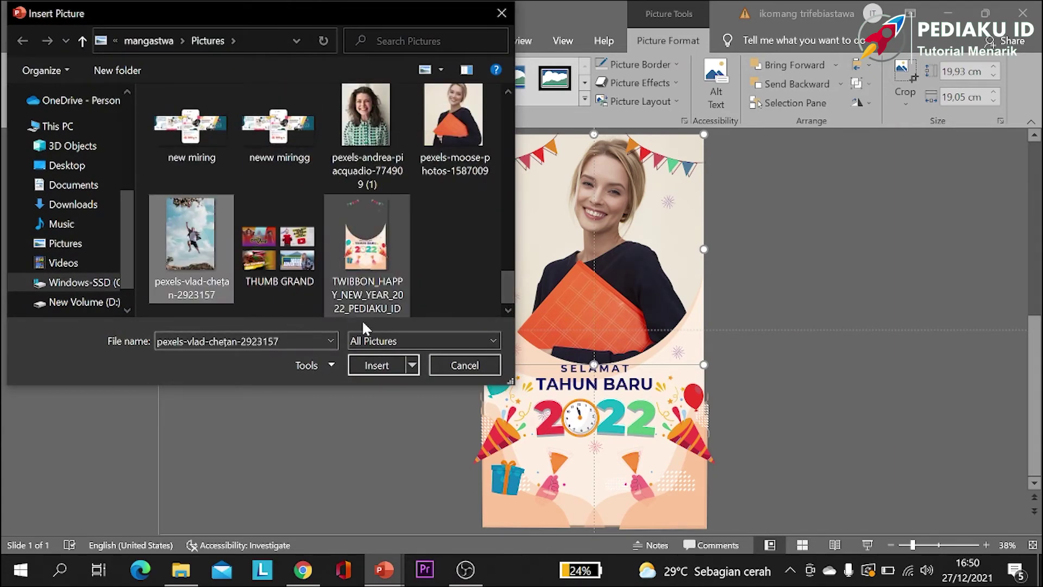
click(383, 363)
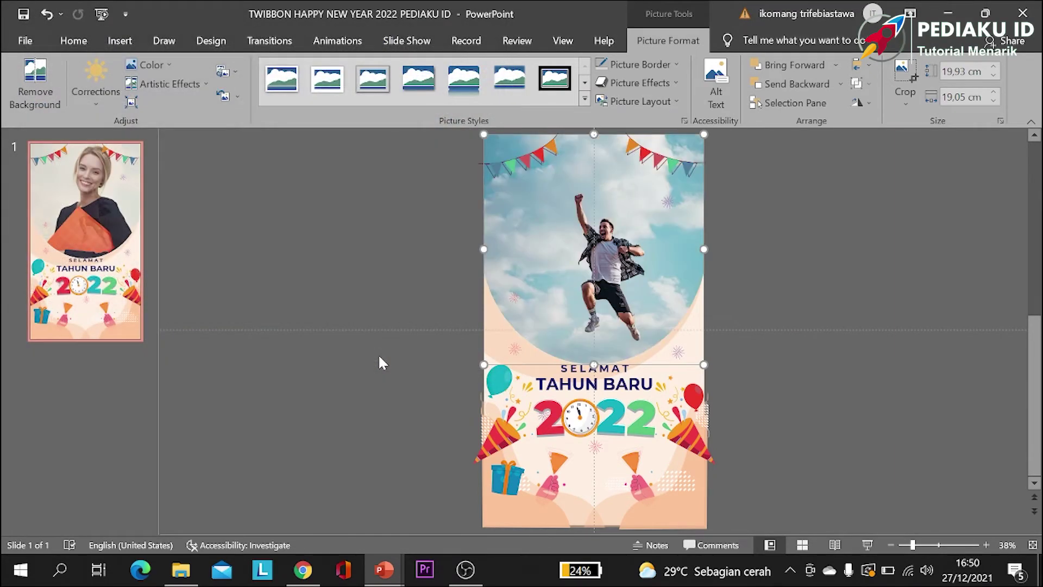
Step: Deselect the jumping-man picture to view the finished twibbon
click(823, 227)
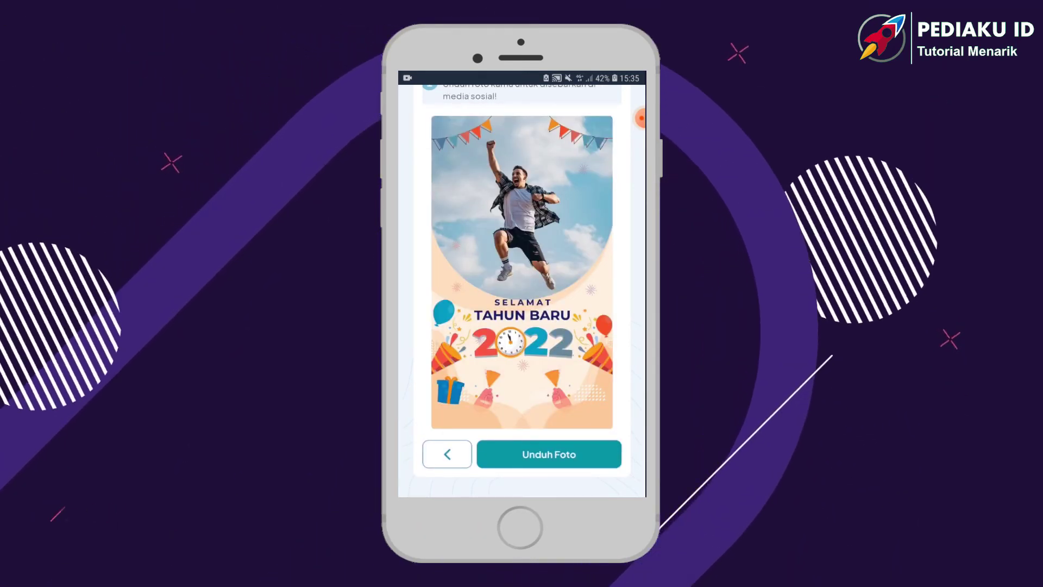
Step: Download the framed jumping-man photo with Unduh Foto and open the saved JPEG
click(549, 454)
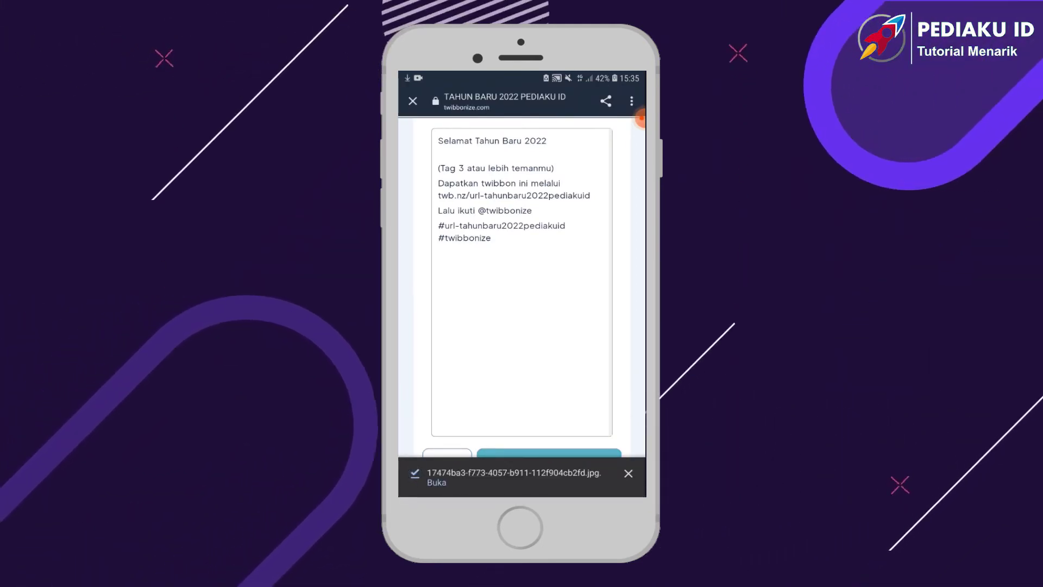
click(436, 482)
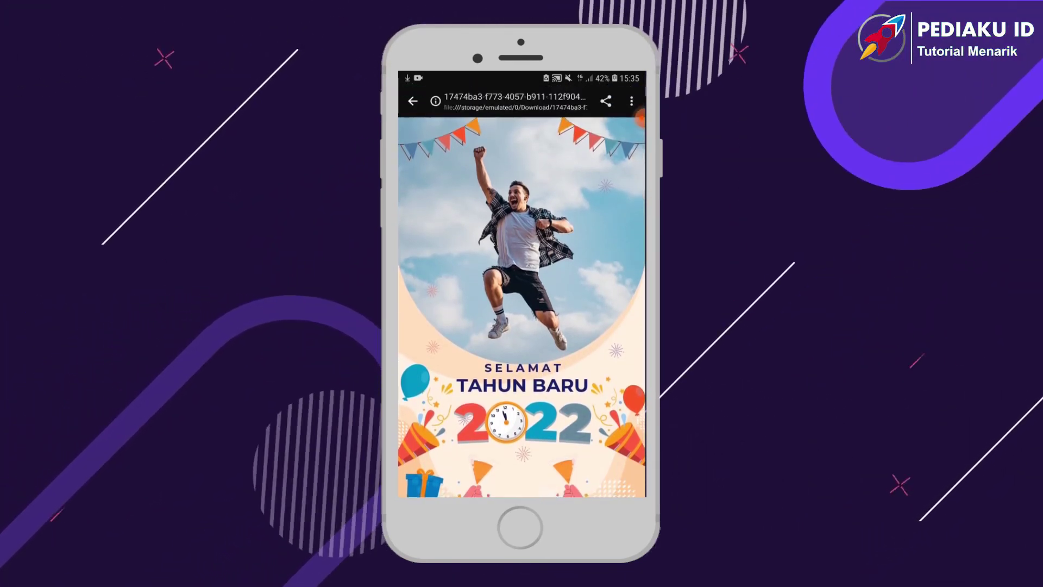
scroll(521, 304, down, 2)
scroll(521, 291, up, 2)
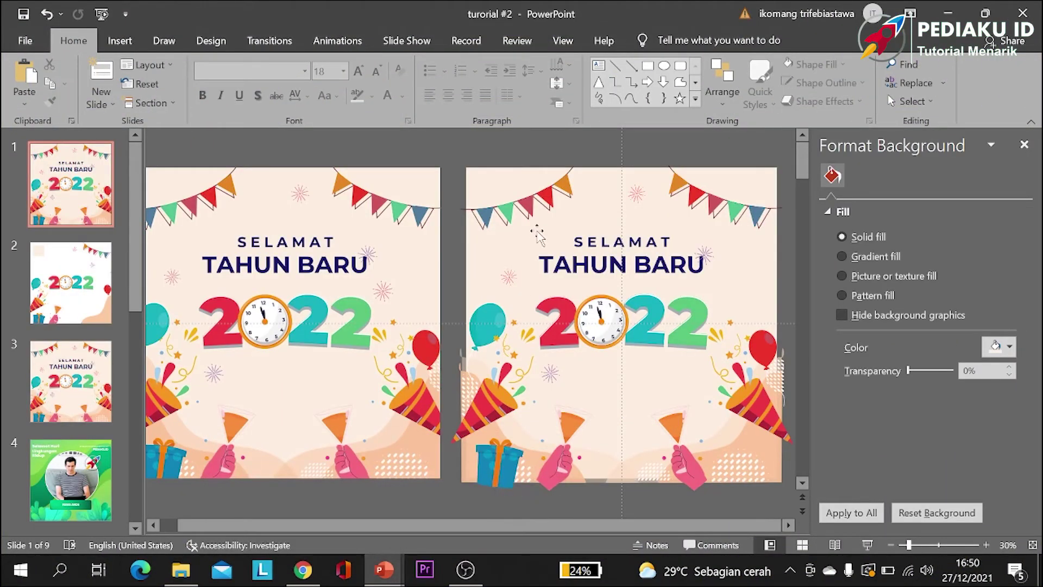
Step: Save only slide 1 as JPEG 'tahun baru 2022' in the 5. pediaku id folder
click(31, 43)
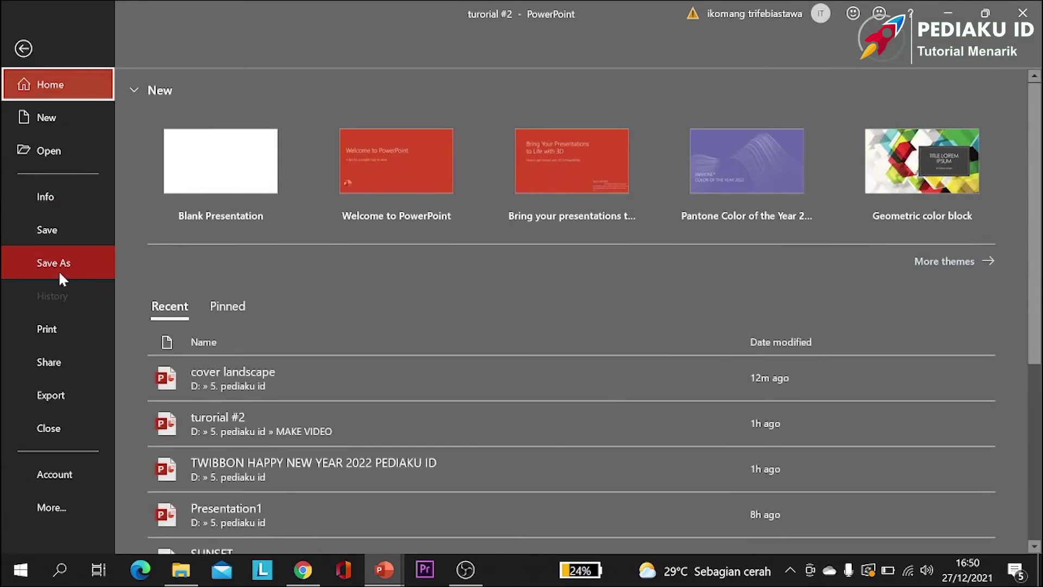
click(28, 272)
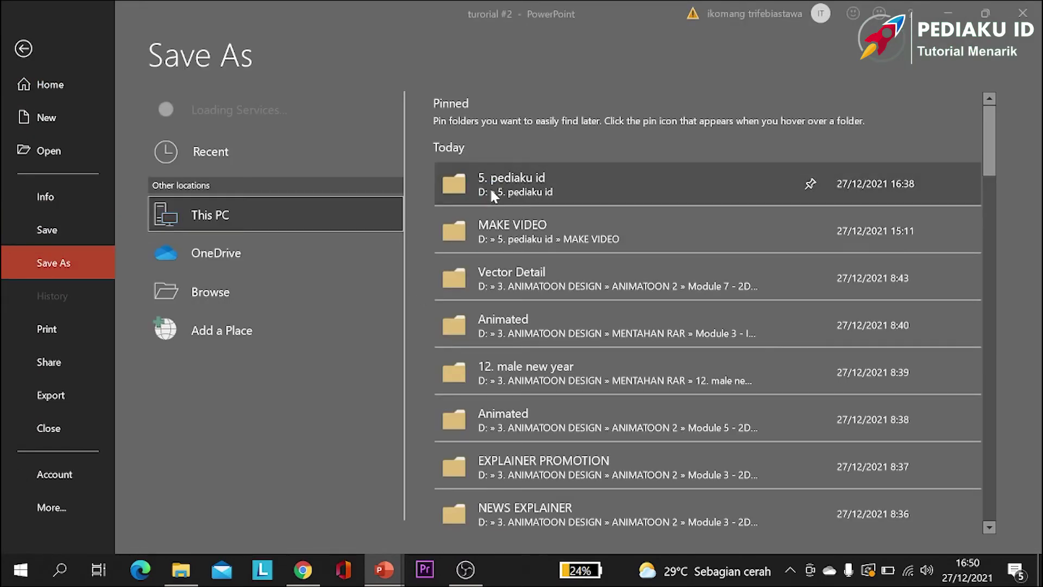
click(494, 197)
text(tahun baru)
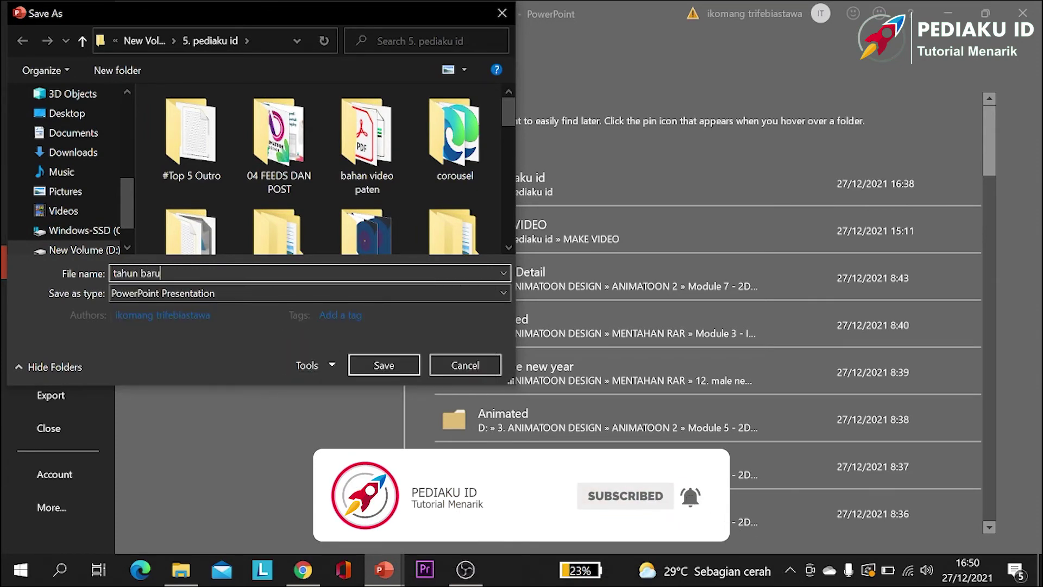
text(20)
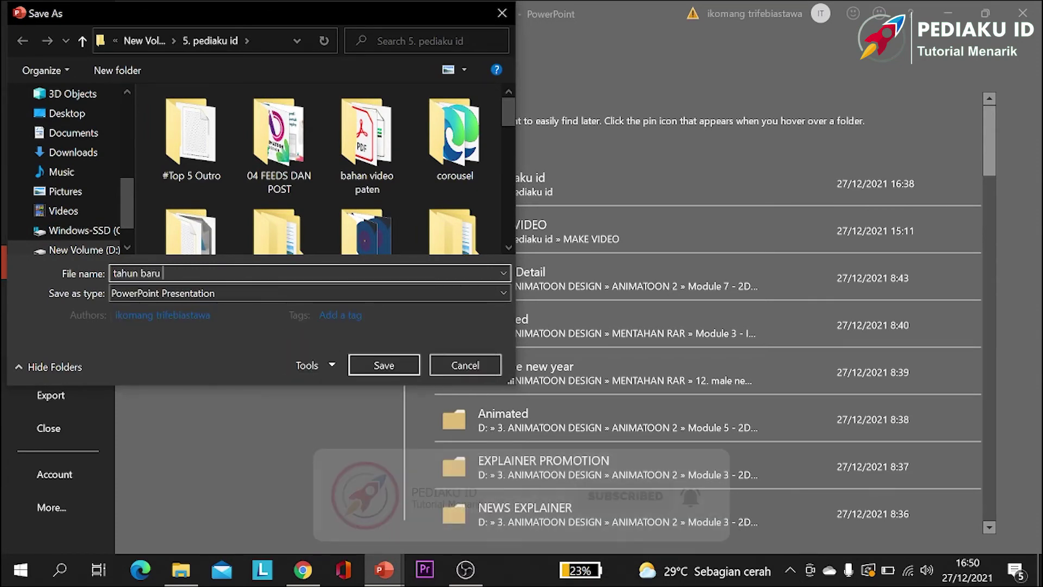
text(22)
click(248, 295)
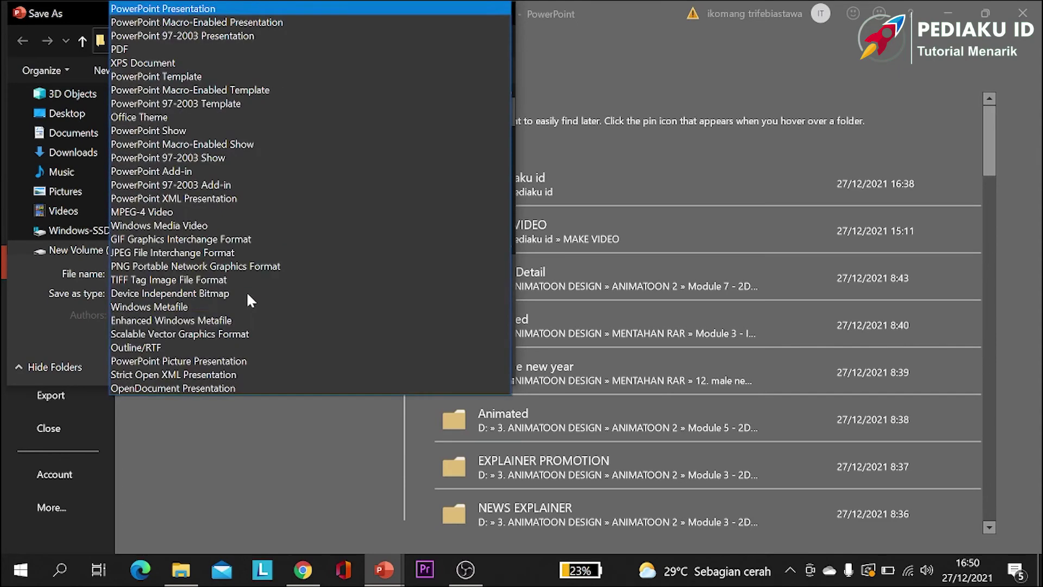
click(165, 254)
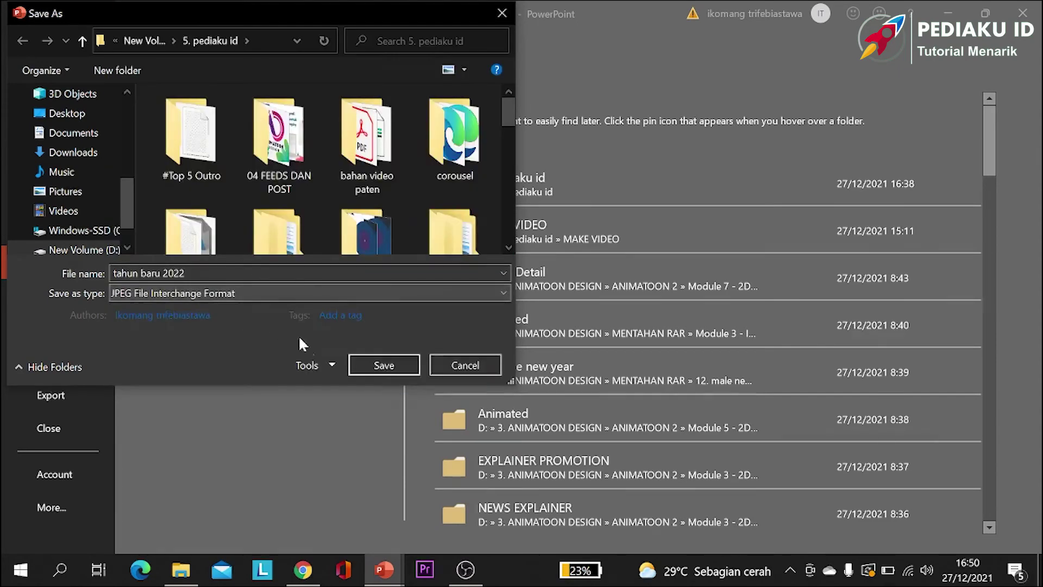
click(383, 366)
click(536, 332)
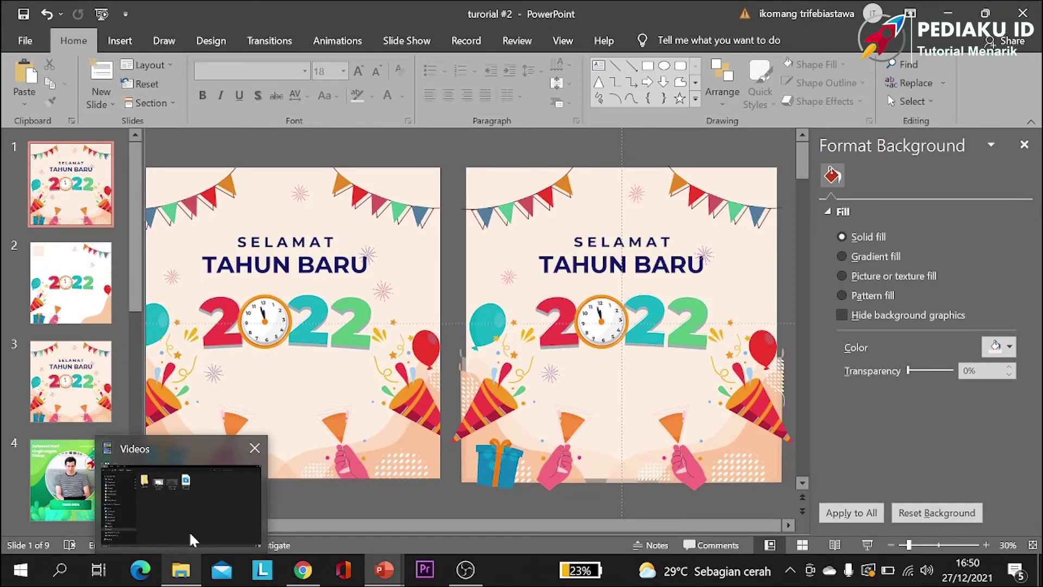
Step: Open D:\5. pediaku id and view the exported tahun baru 2022 image
click(189, 530)
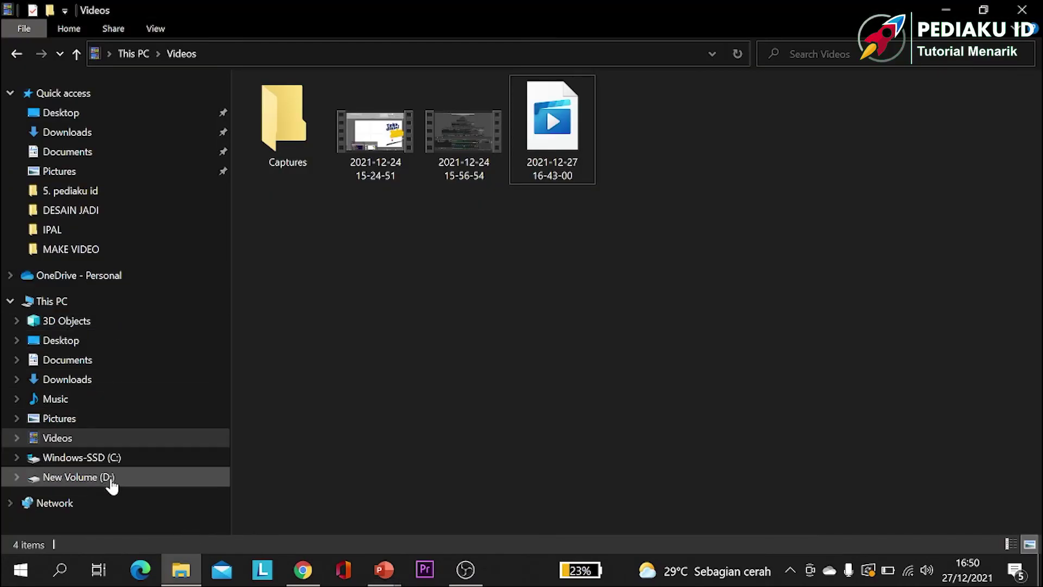
click(109, 481)
double_click(297, 190)
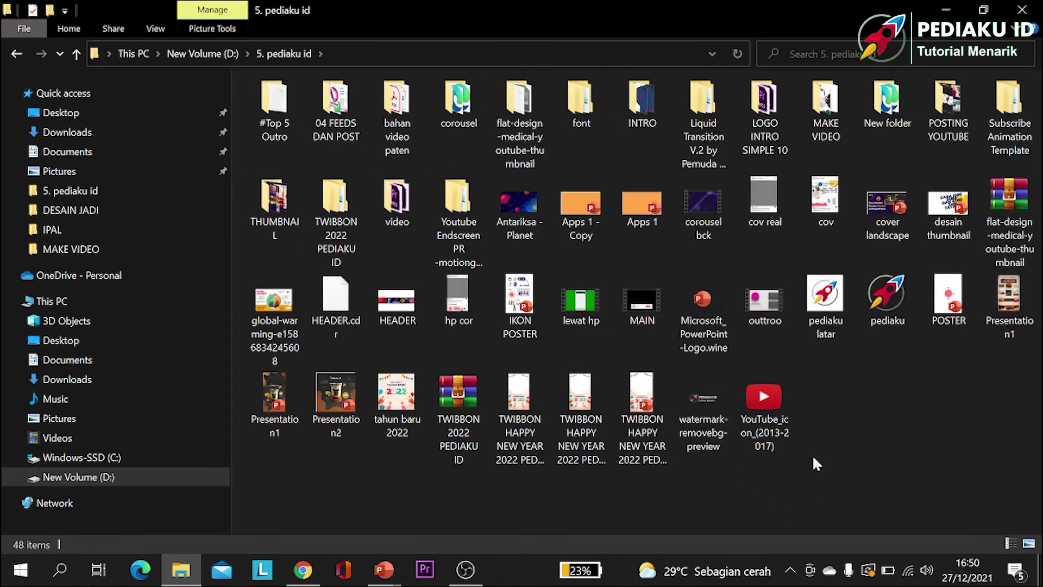
click(403, 398)
double_click(402, 398)
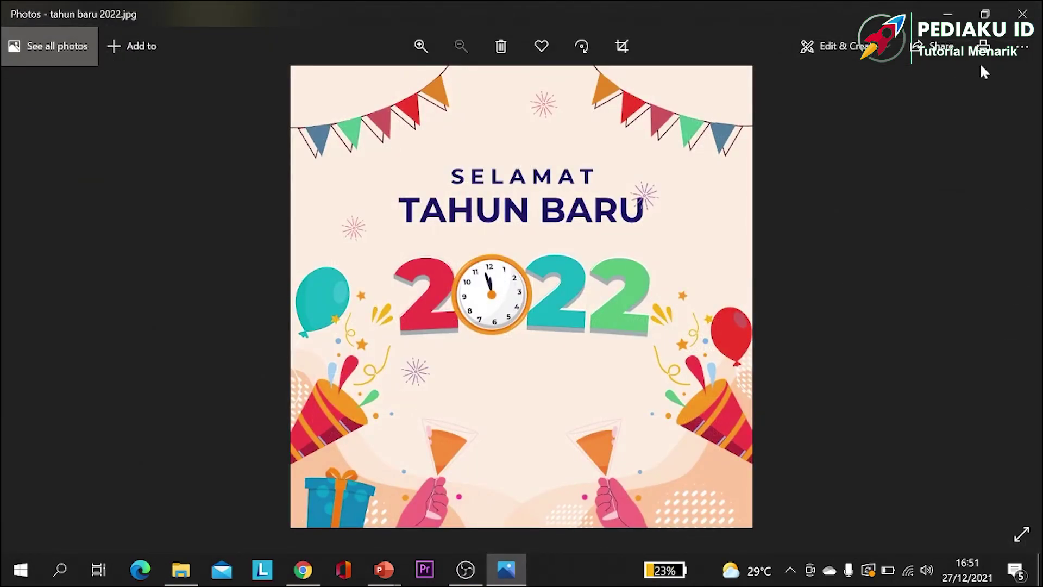
click(1022, 13)
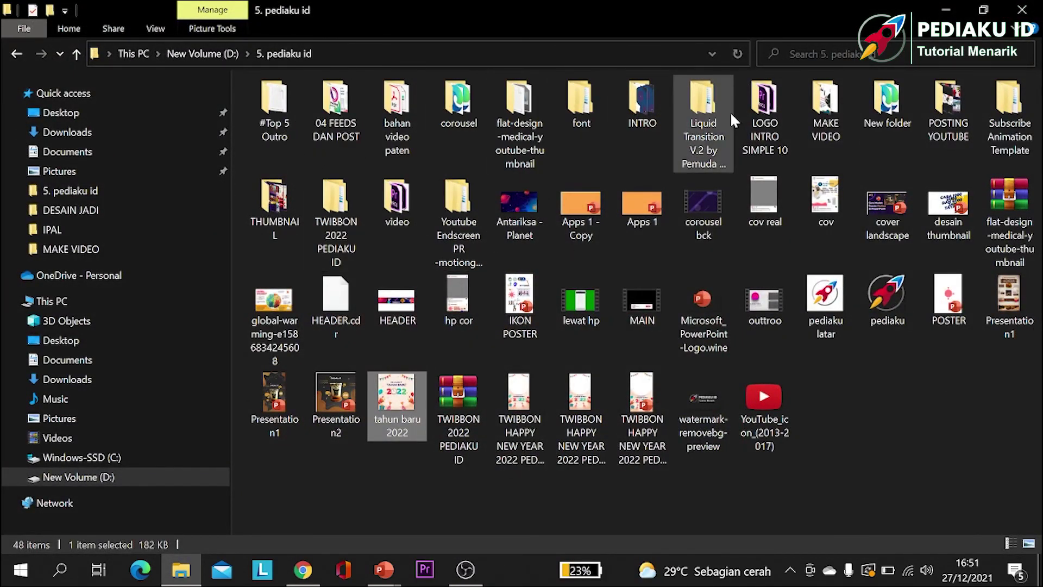
Step: Preview the TWIBBON HAPPY NEW YEAR 2022 PEDIAKU ID image in MAKE VIDEO > DESAIN JADI, then return to PowerPoint
click(840, 100)
double_click(841, 99)
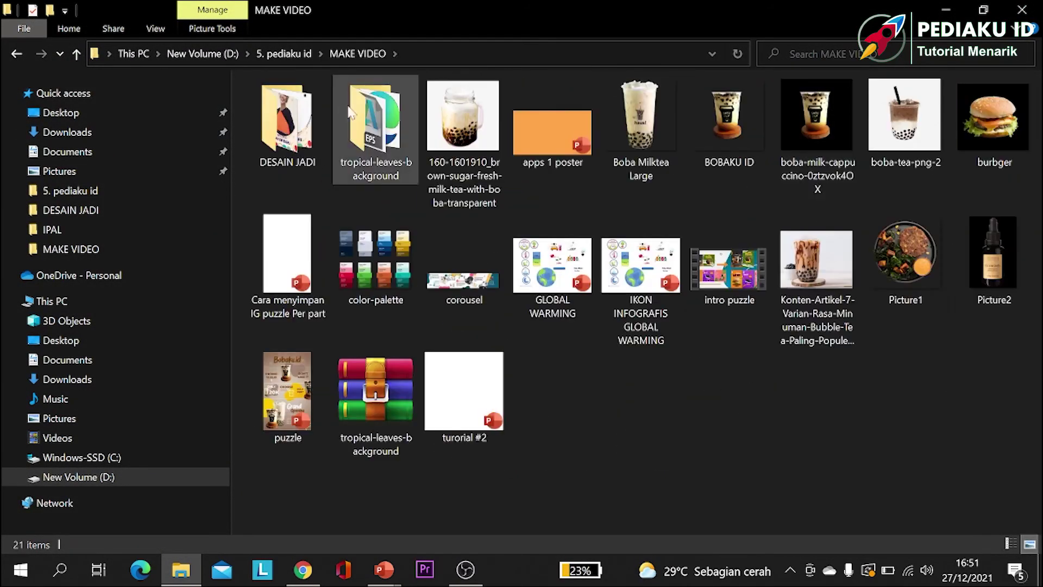
double_click(300, 100)
double_click(572, 416)
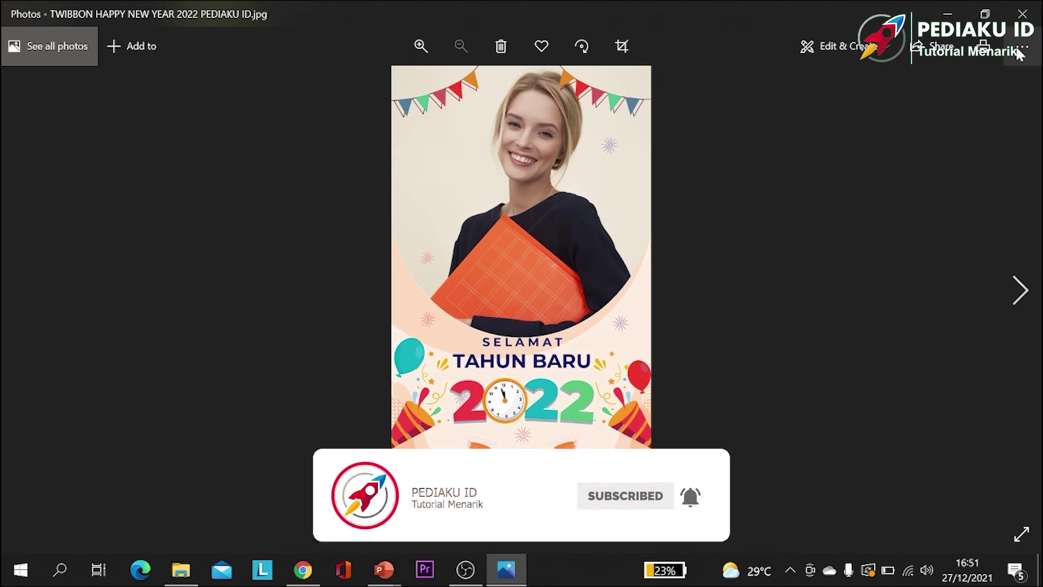
click(1023, 14)
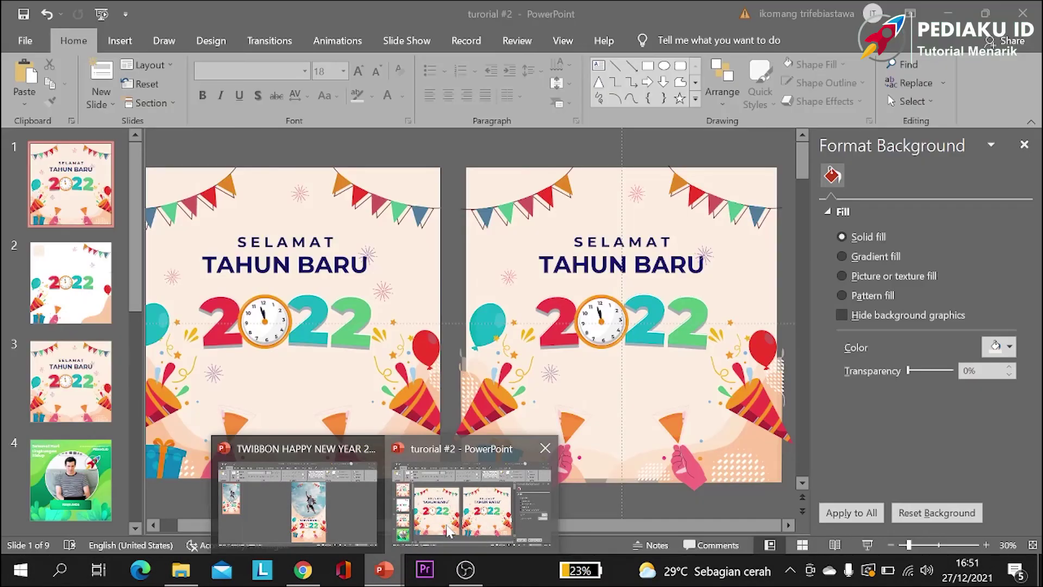
mouse_move(384, 569)
click(478, 495)
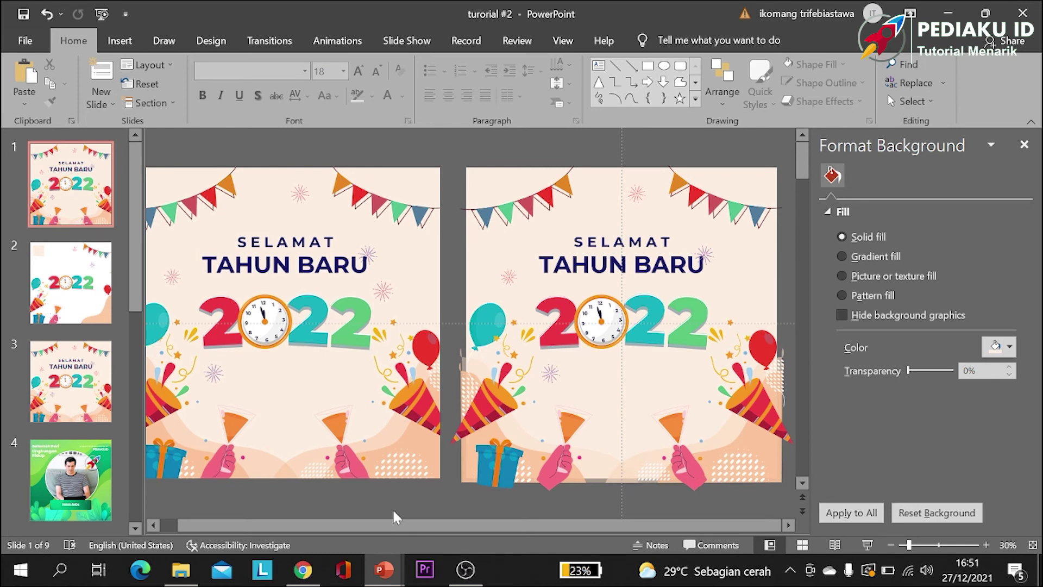
Step: Switch to the TWIBBON HAPPY NEW YEAR 2022 PEDIAKU ID presentation, then back to the DESAIN JADI folder
click(344, 569)
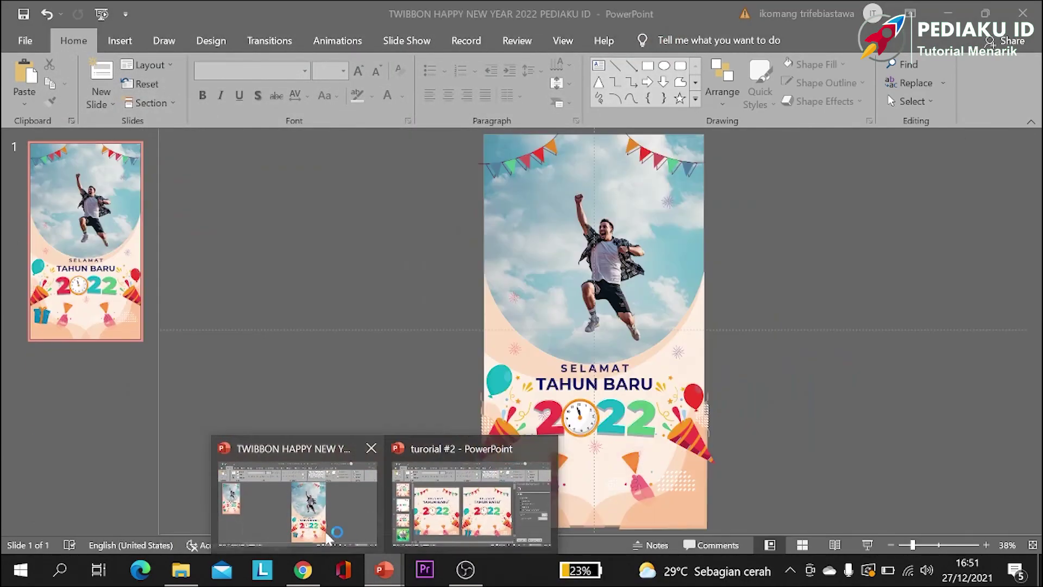
click(298, 500)
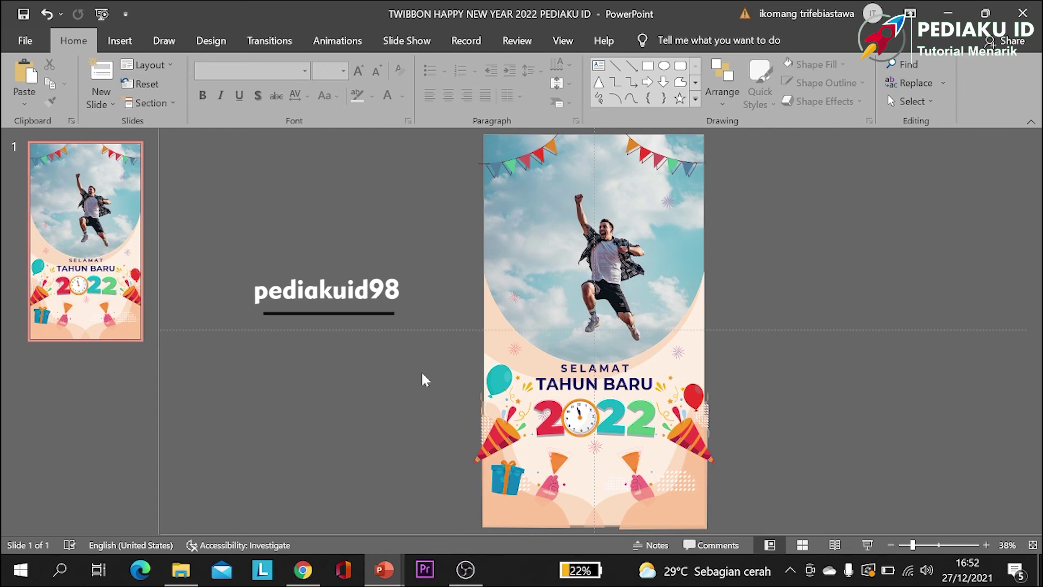
click(183, 572)
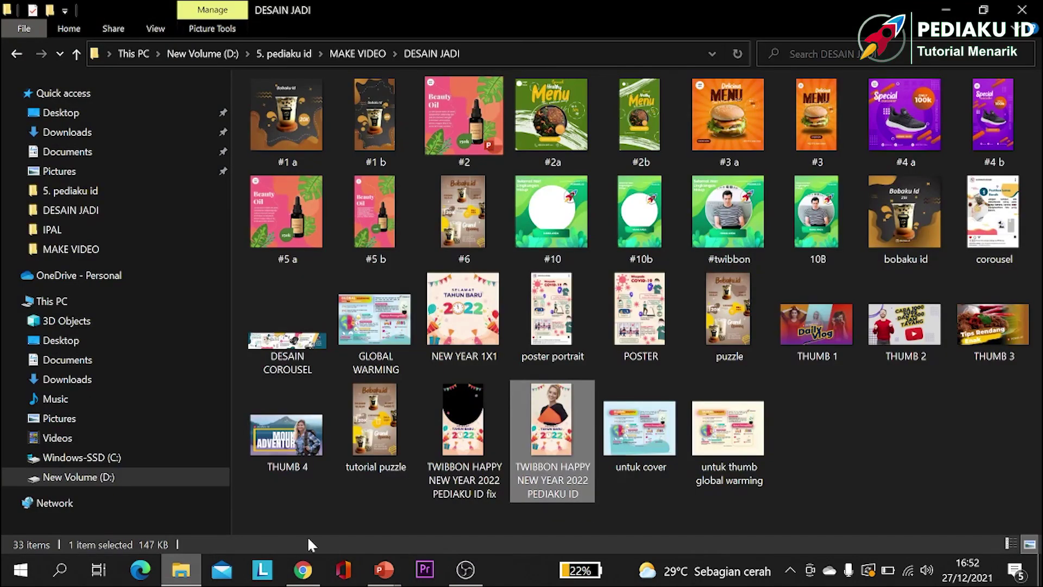
Step: Open TWIBBON HAPPY NEW YEAR 2022 PEDIAKU ID.jpg, the twibbon framing the smiling woman
double_click(551, 434)
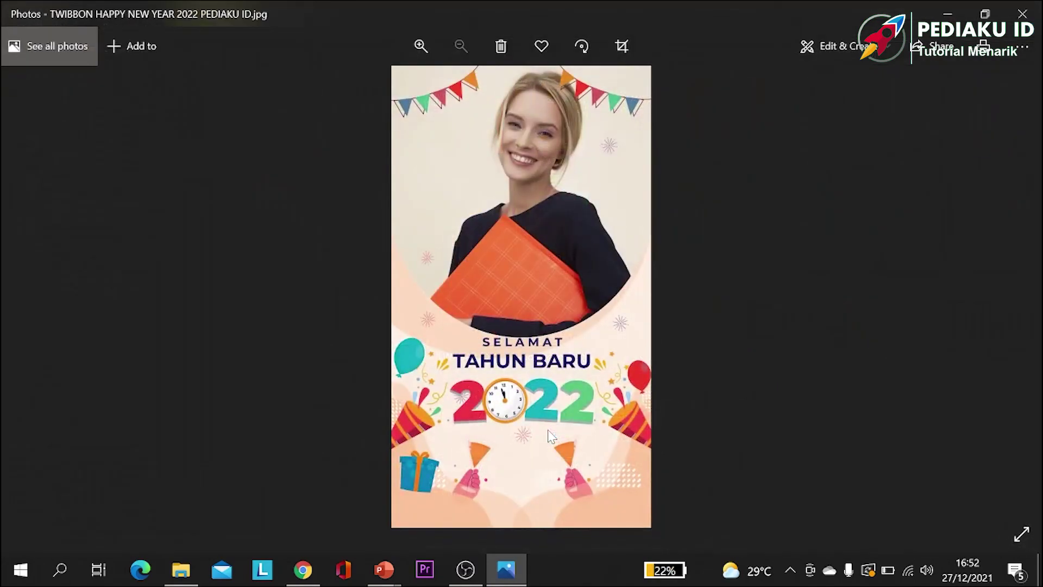